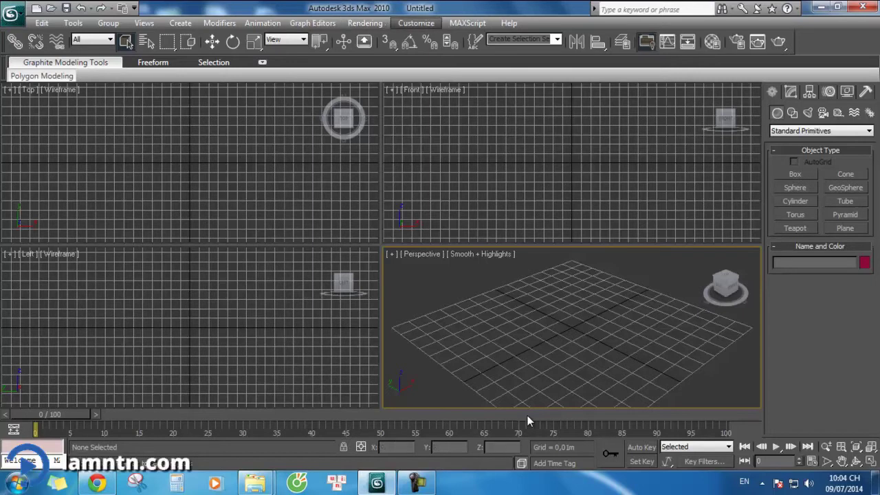
# Open the Customize menu to reach Units Setup.
pyautogui.press('Down')
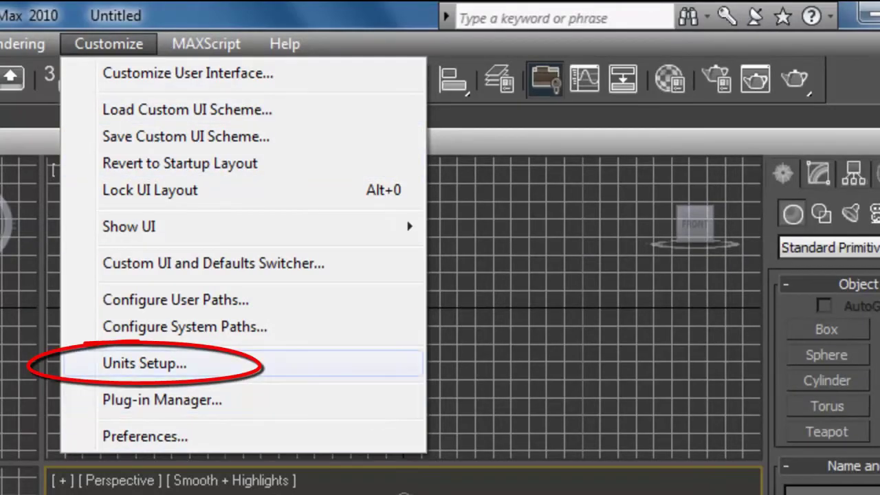
# Set both the system unit scale and the metric display unit to Centimeters.
pyautogui.press('Return')
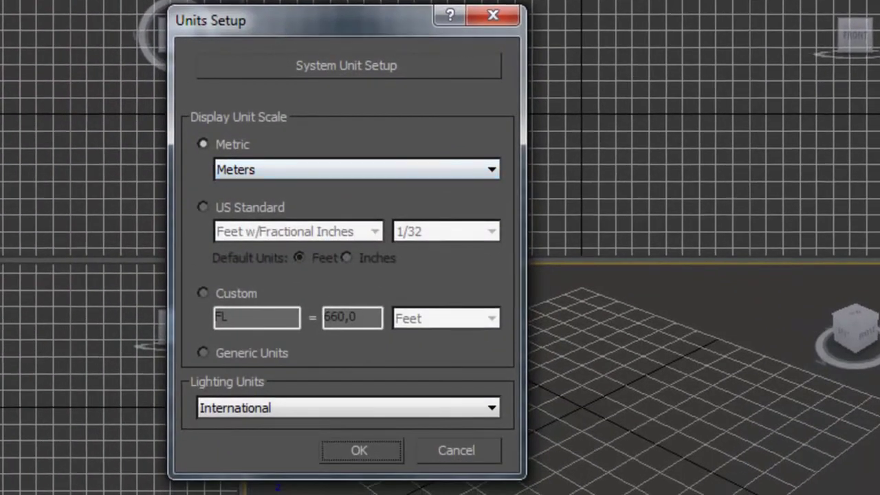
pyautogui.click(349, 66)
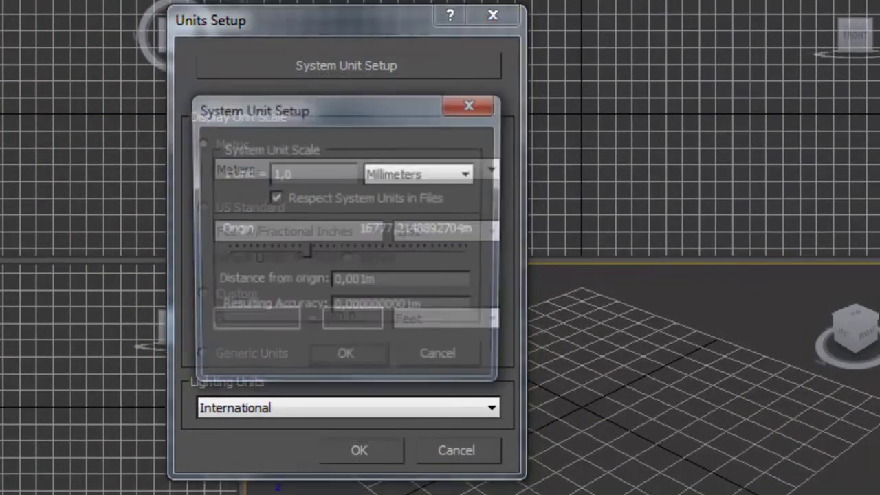
pyautogui.click(420, 174)
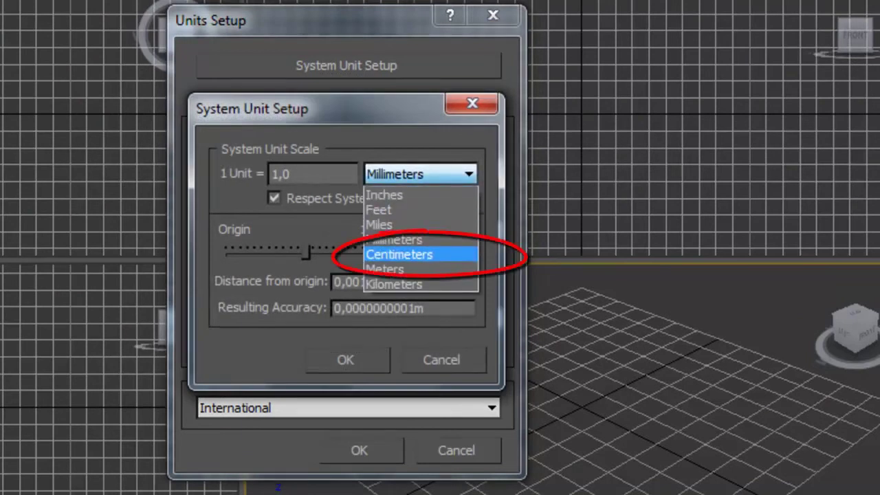
pyautogui.press('Return')
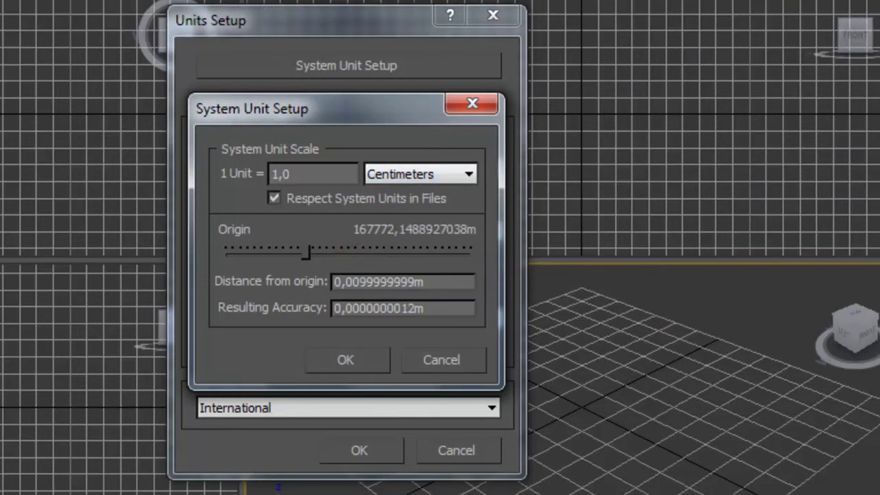
pyautogui.press('Return')
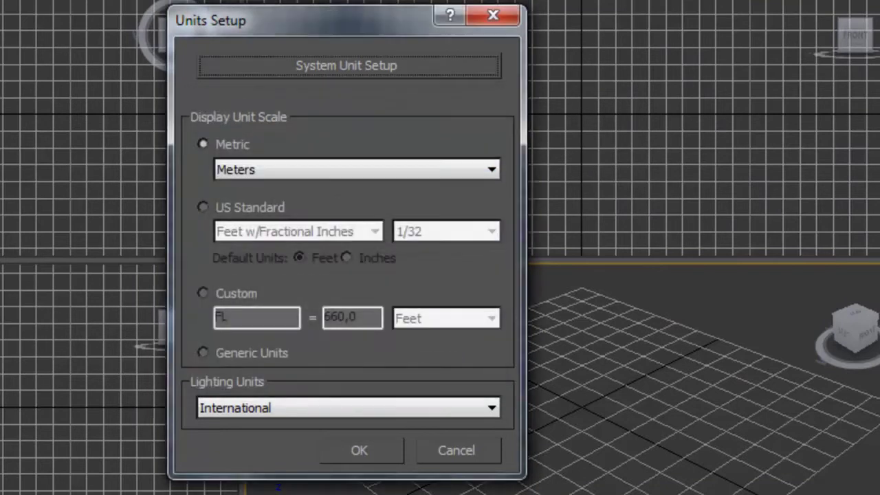
pyautogui.click(358, 170)
pyautogui.press('Up')
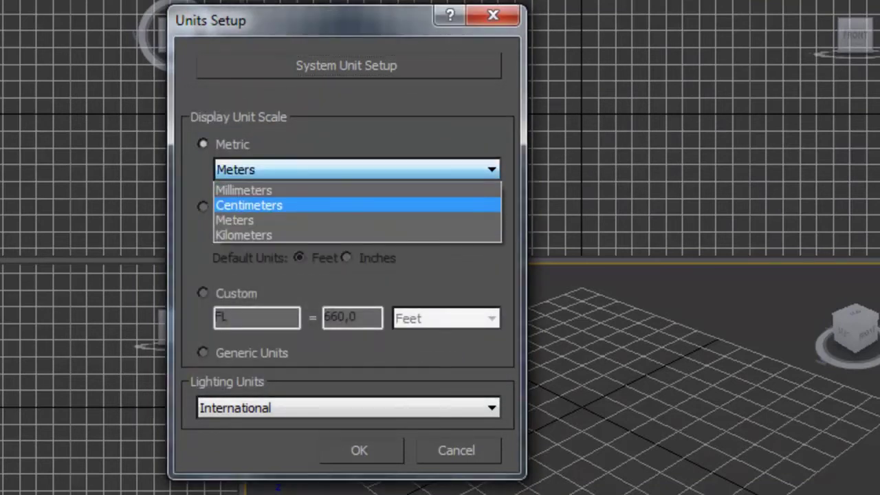
pyautogui.press('Return')
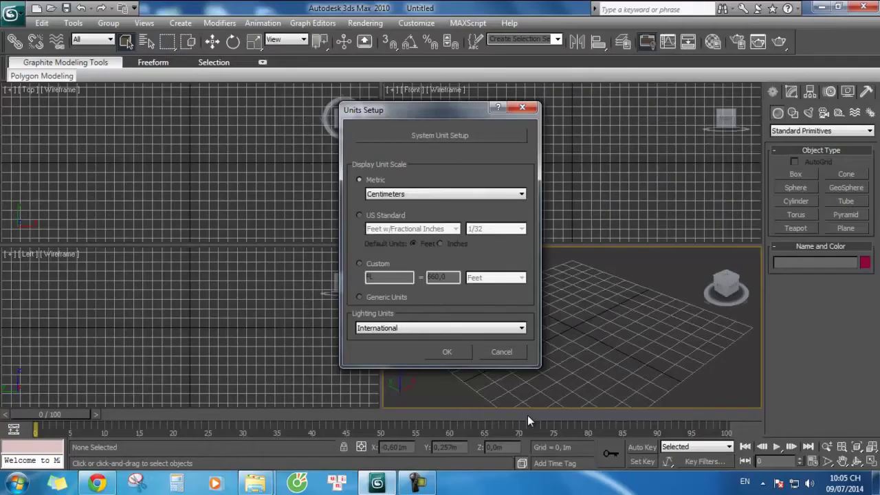
pyautogui.press('Return')
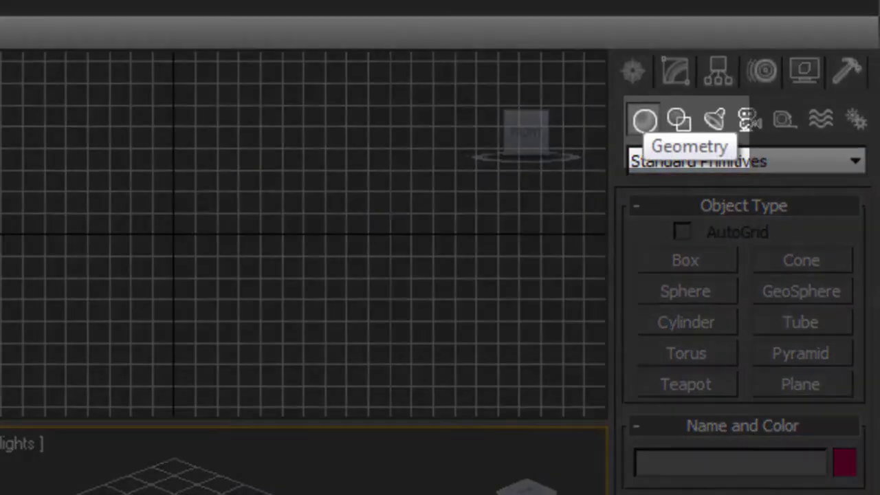
# Switch to Extended Primitives, maximize the Perspective viewport with Alt+W, and pick Hedra.
pyautogui.click(756, 161)
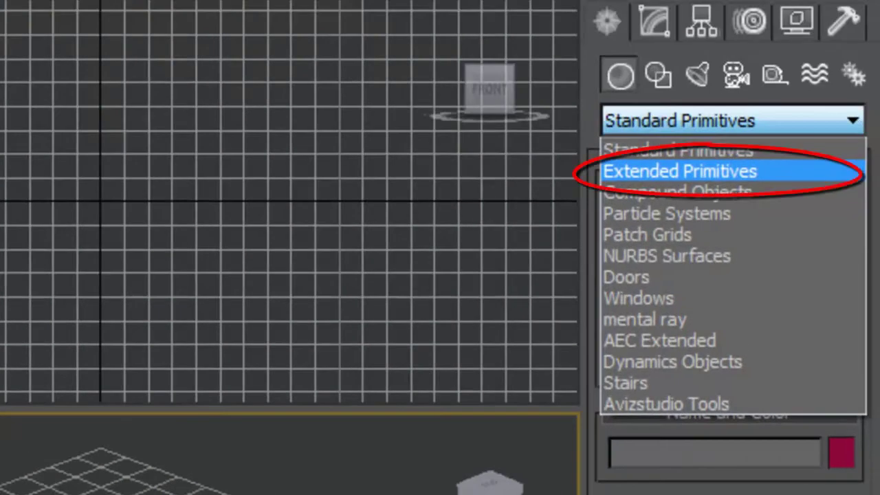
pyautogui.click(681, 172)
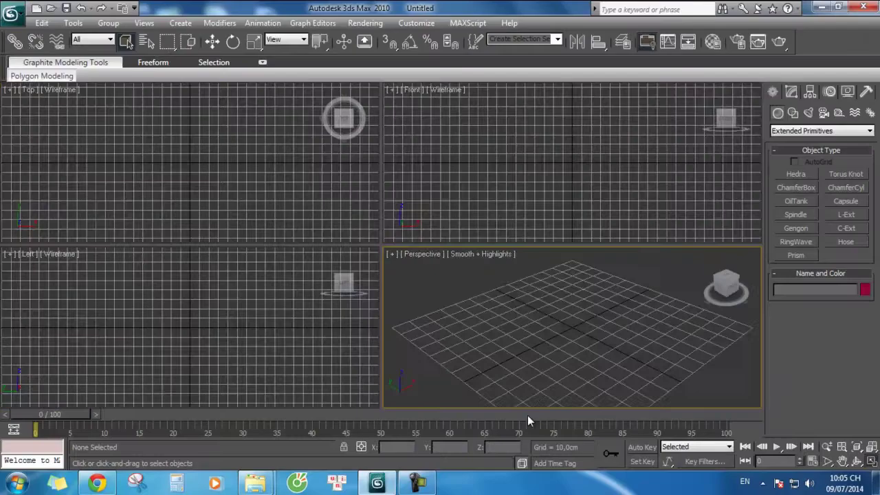
pyautogui.hotkey('alt', 'w')
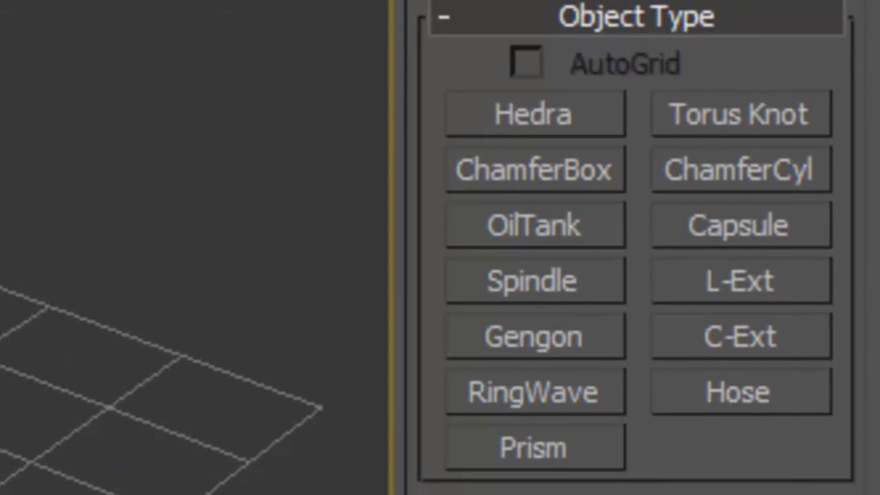
pyautogui.click(535, 114)
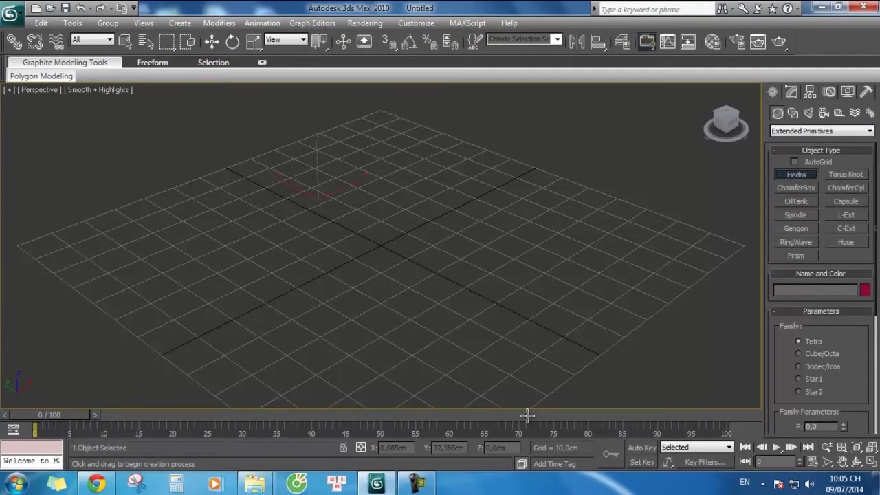
# Drag out a Hedra at the grid centre, set its family to Dodec/Icos, and end creation.
pyautogui.moveTo(313, 206); pyautogui.dragTo(412, 227)
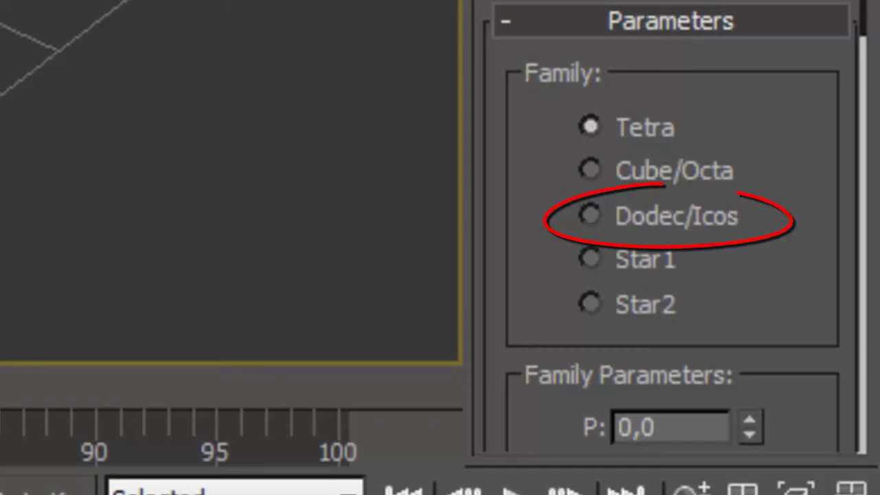
pyautogui.click(588, 215)
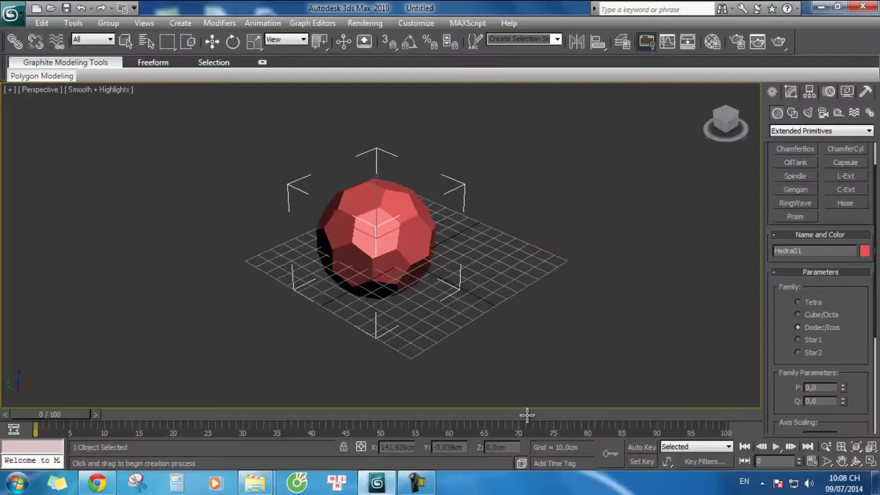
pyautogui.rightClick(527, 415)
pyautogui.rightClick(527, 417)
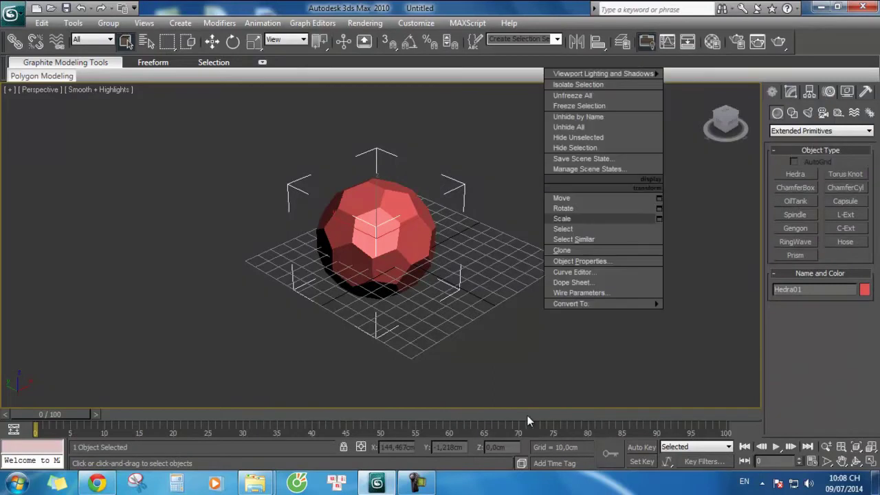
pyautogui.click(528, 420)
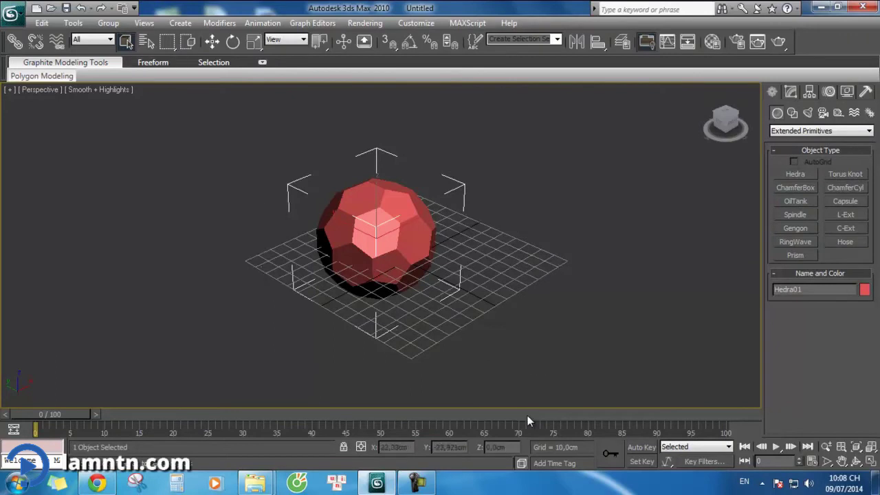
# Convert the Hedra to an Editable Poly and drag-select all 90 of its edges.
pyautogui.rightClick(483, 199)
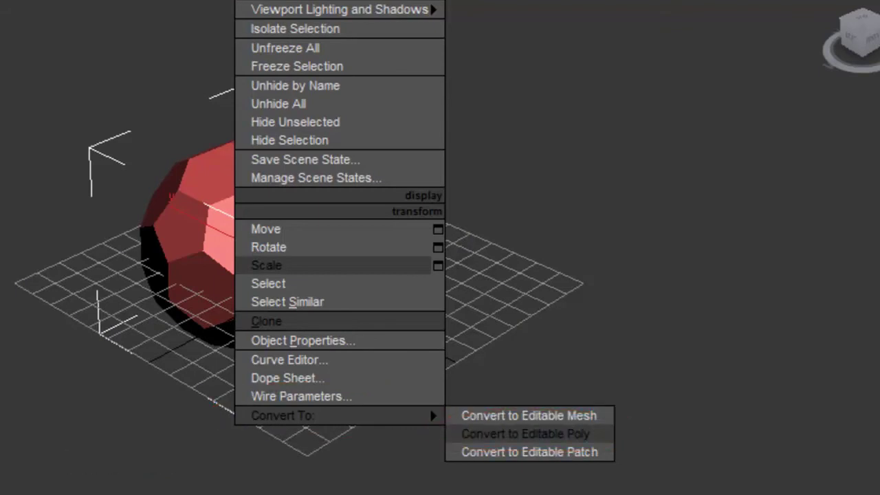
pyautogui.click(525, 434)
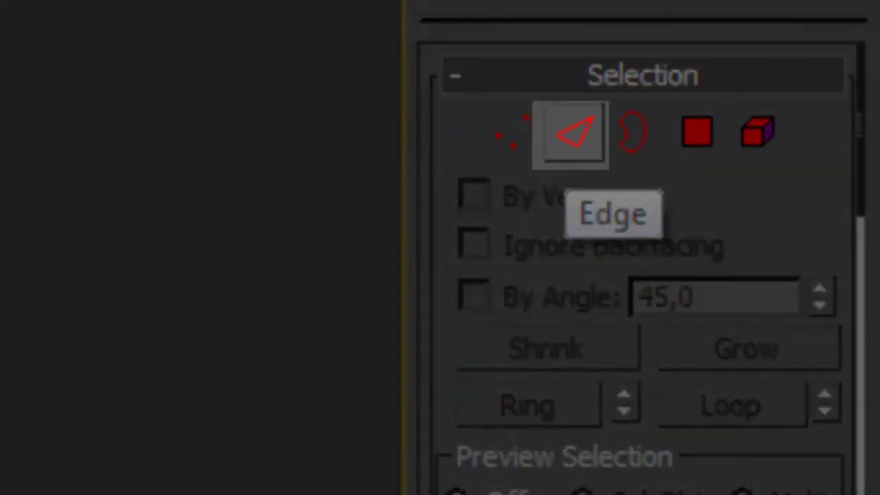
pyautogui.click(571, 134)
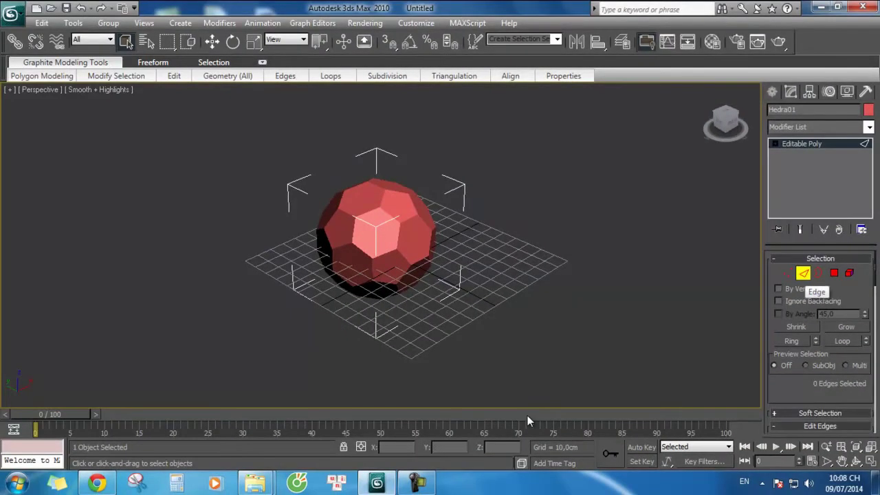
pyautogui.moveTo(226, 135); pyautogui.dragTo(643, 373)
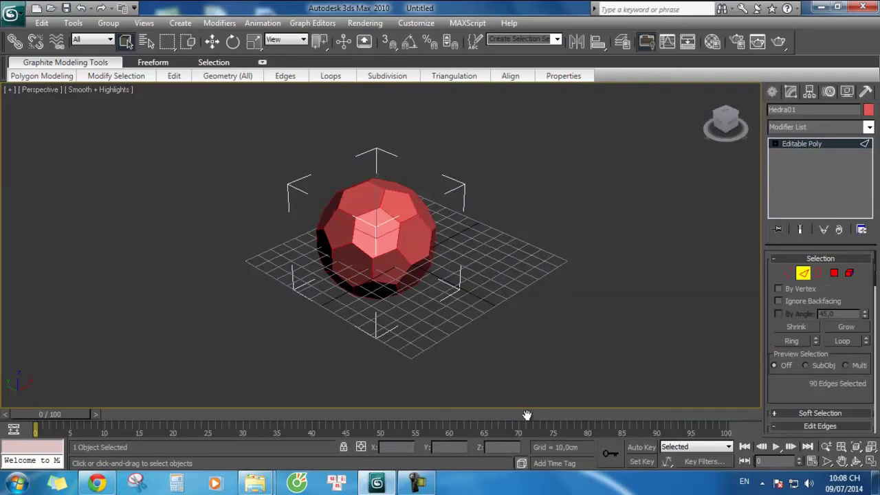
pyautogui.scroll(-5, 526, 415)
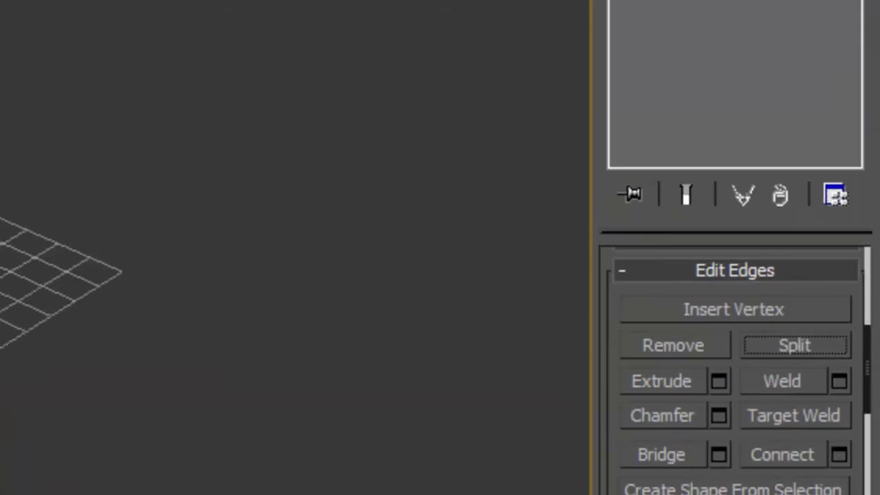
pyautogui.scroll(2, 736, 371)
pyautogui.scroll(3, 735, 371)
pyautogui.scroll(5, 736, 371)
pyautogui.scroll(2, 735, 371)
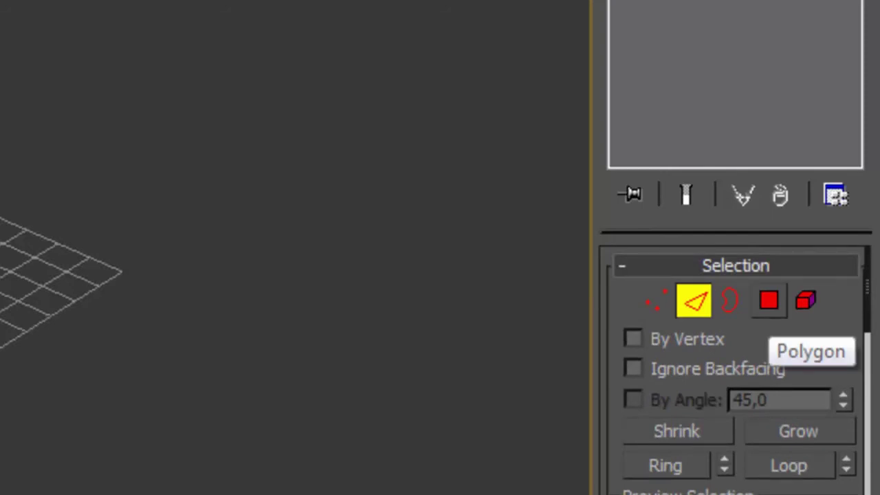
# Select all of the ball's polygons and add a Tessellate modifier.
pyautogui.click(834, 272)
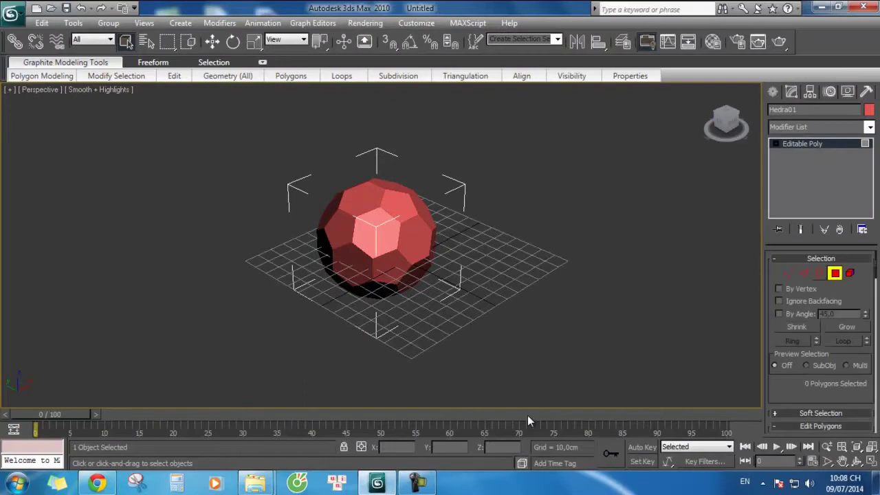
pyautogui.hotkey('ctrl', 'a')
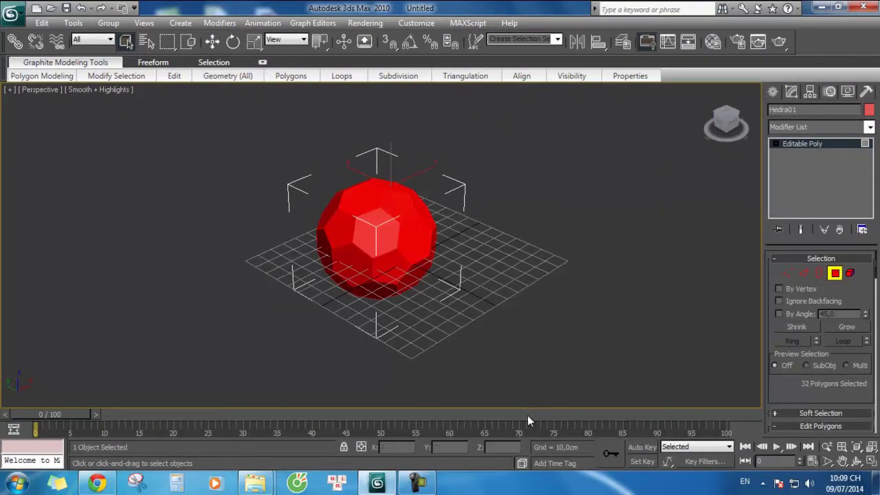
pyautogui.click(820, 127)
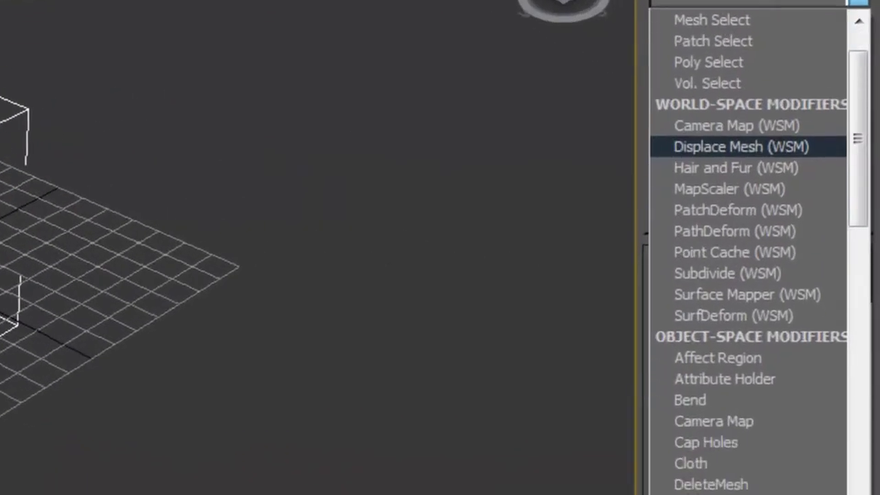
pyautogui.scroll(-2, 749, 275)
pyautogui.scroll(-10, 749, 275)
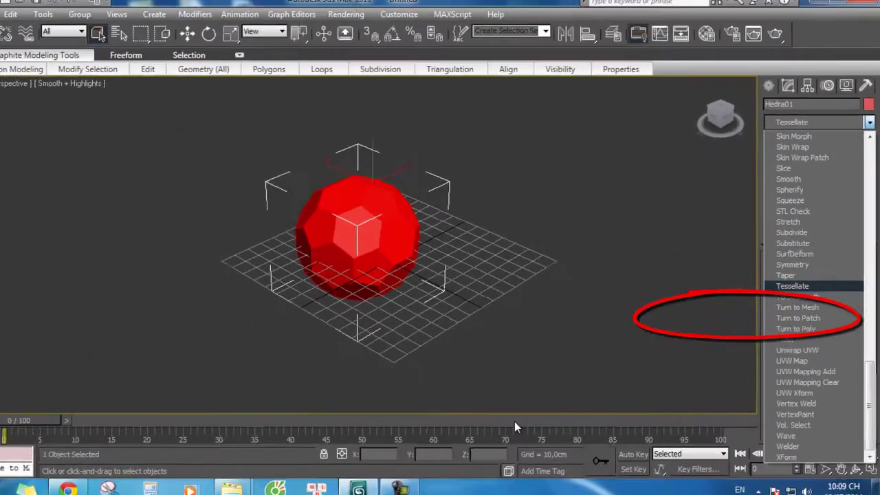
pyautogui.click(706, 315)
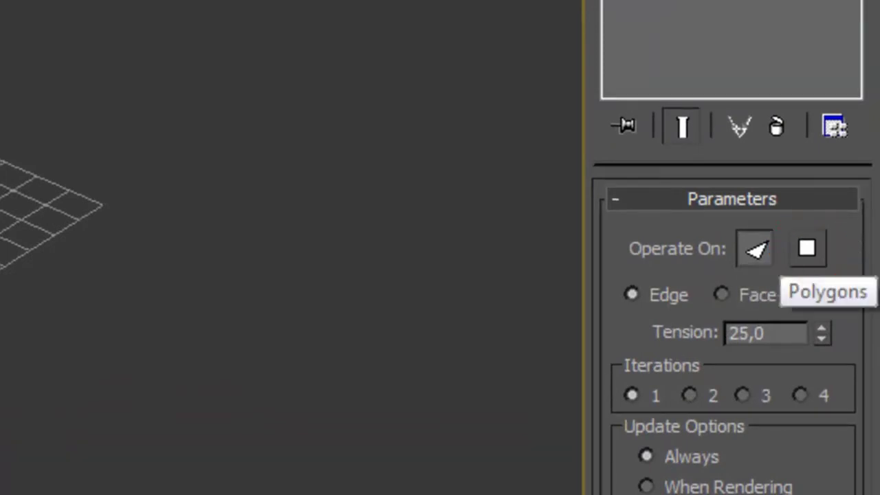
# Set Tessellate to operate on Polygons with 2 iterations.
pyautogui.click(806, 249)
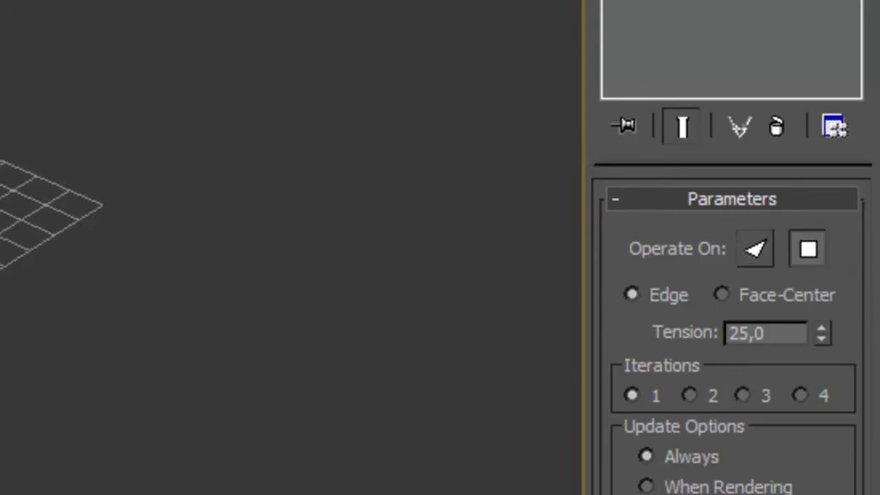
pyautogui.click(690, 395)
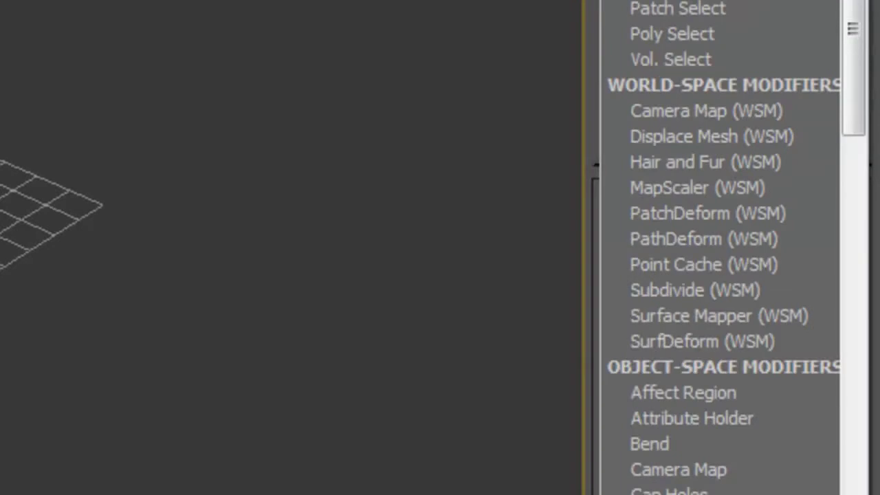
pyautogui.scroll(-5, 688, 314)
pyautogui.scroll(-15, 680, 444)
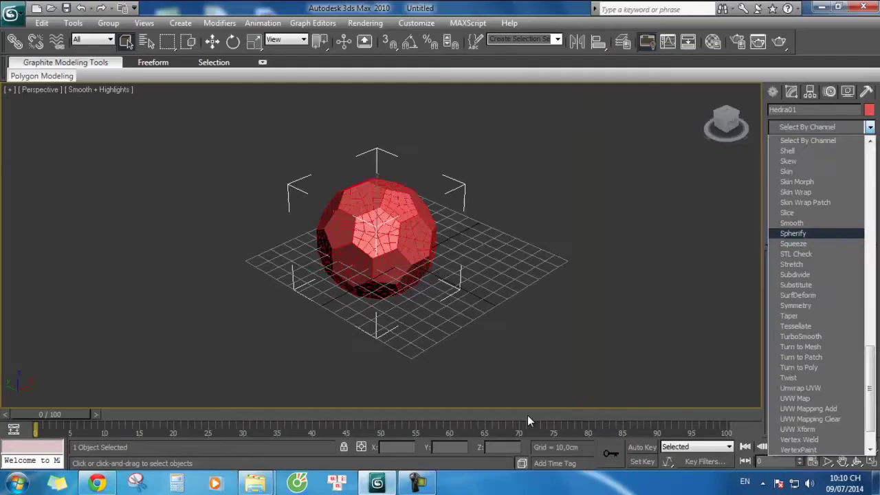
# Stack Spherify and Edit Poly modifiers, then select all polygons at Polygon level.
pyautogui.click(797, 177)
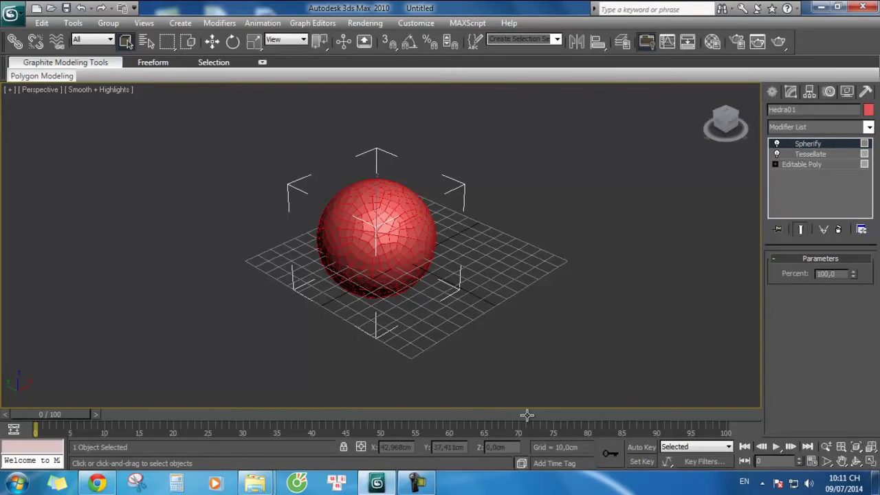
pyautogui.press('e')
pyautogui.press('Up')
pyautogui.press('Up')
pyautogui.press('Up')
pyautogui.press('Up')
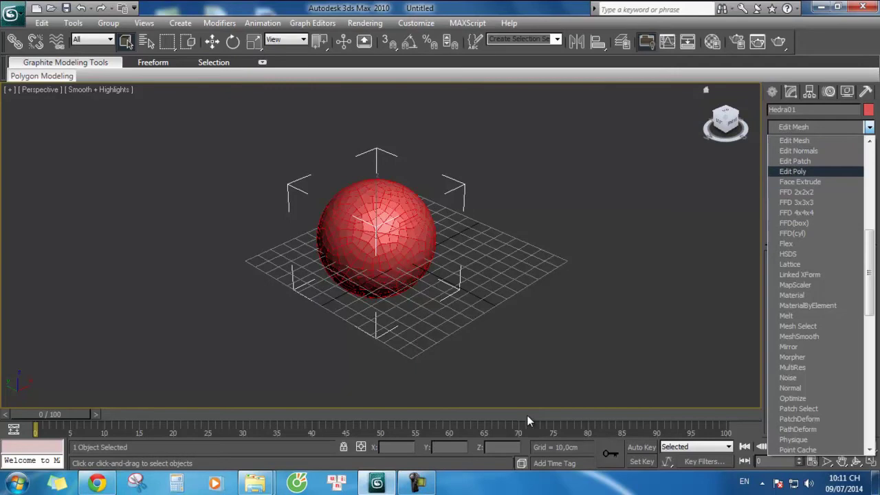
pyautogui.press('Return')
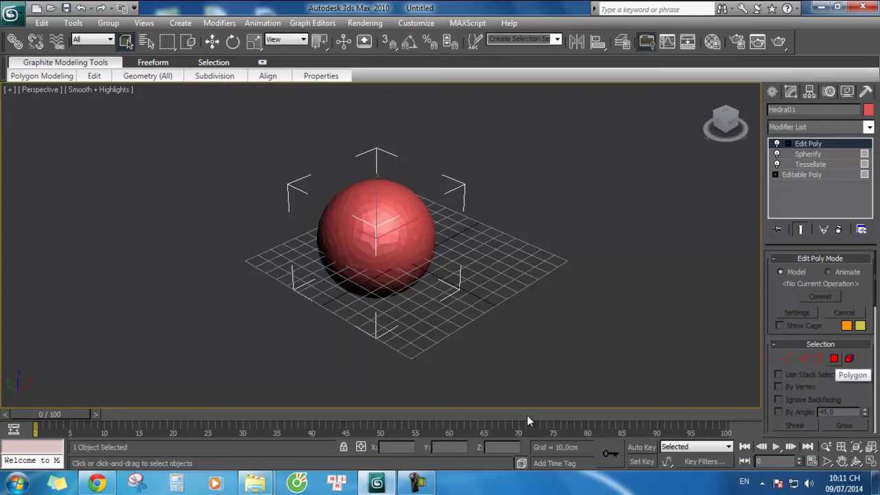
pyautogui.press('4')
pyautogui.hotkey('ctrl', 'a')
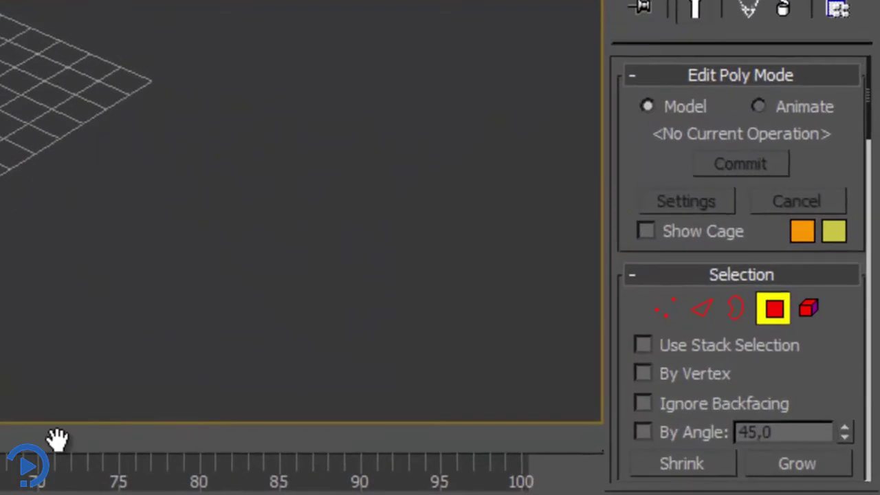
# Bevel all polygons by Local Normal with 0,8 cm height and -0,5 cm outline.
pyautogui.scroll(-3, 741, 275)
pyautogui.scroll(-3, 741, 275)
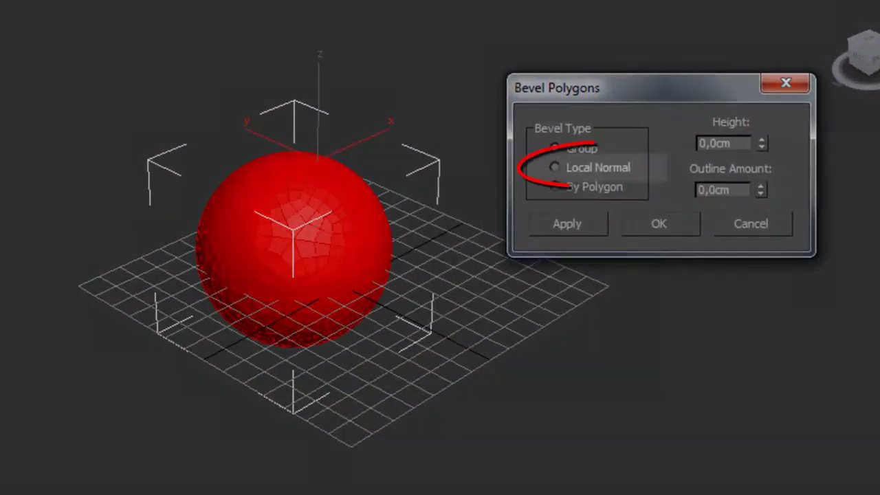
pyautogui.click(554, 167)
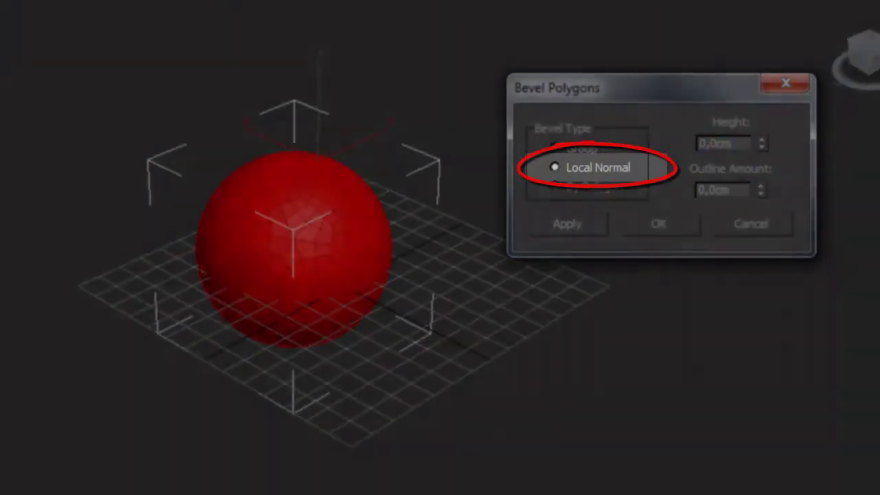
pyautogui.write('0,8')
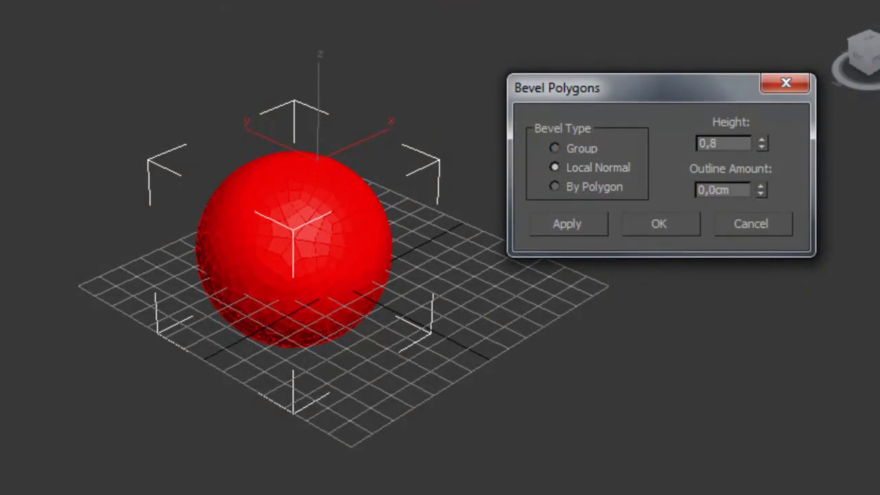
pyautogui.press('Tab')
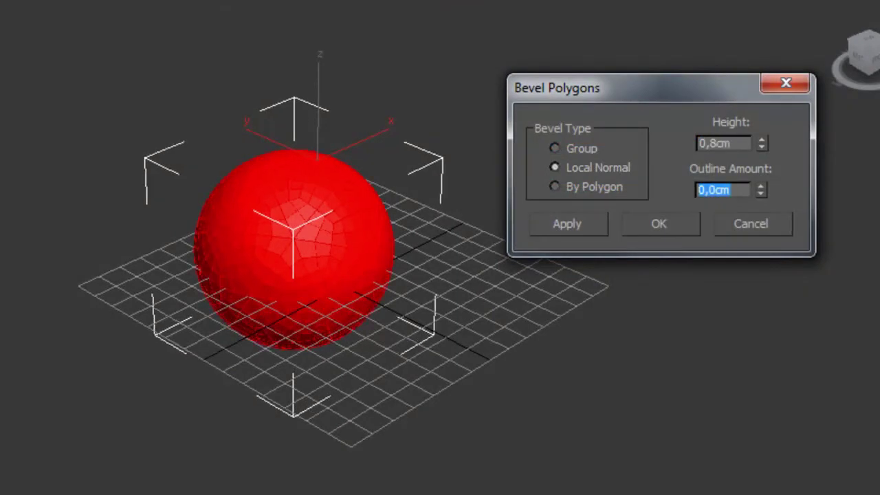
pyautogui.write('-0,5')
pyautogui.press('Return')
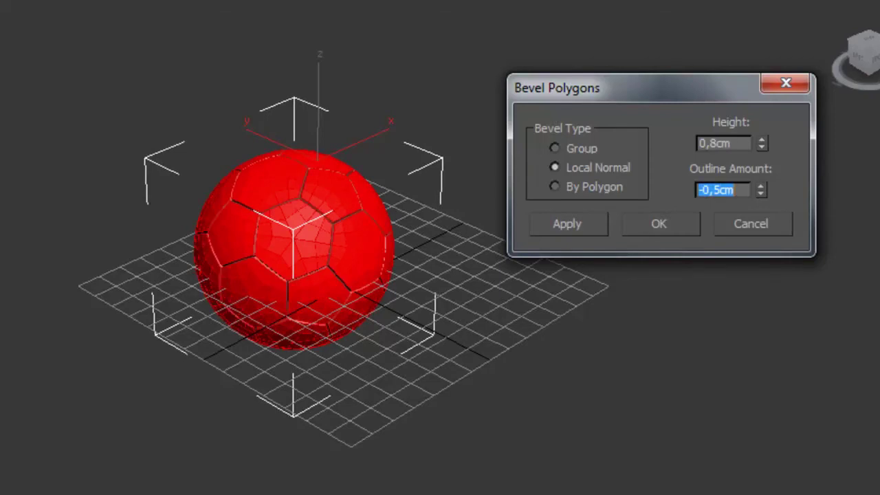
pyautogui.click(658, 223)
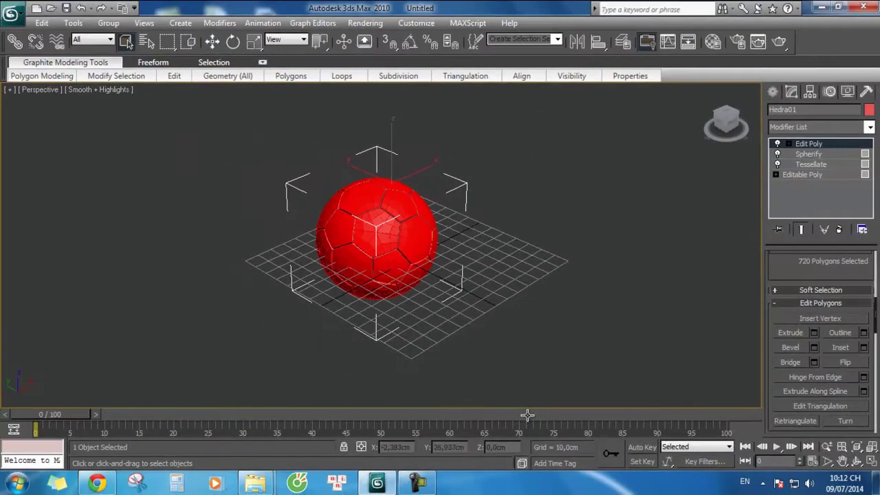
pyautogui.press('z')
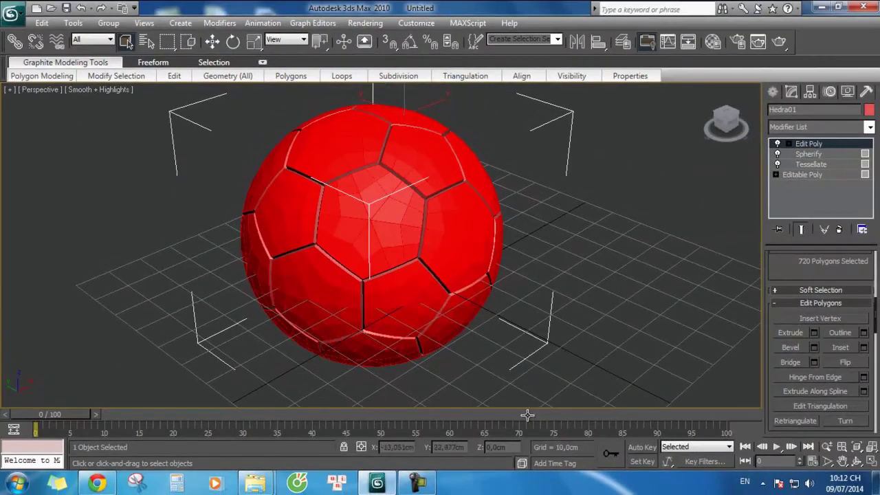
# Exit polygon editing, deselect, and reselect the ball so only Editable Poly remains.
pyautogui.hotkey('ctrl', 'd')
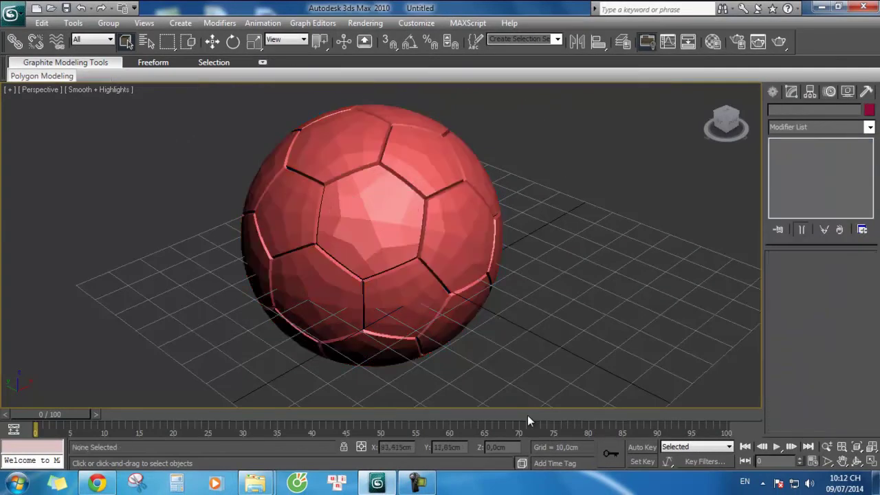
pyautogui.hotkey('ctrl', 'a')
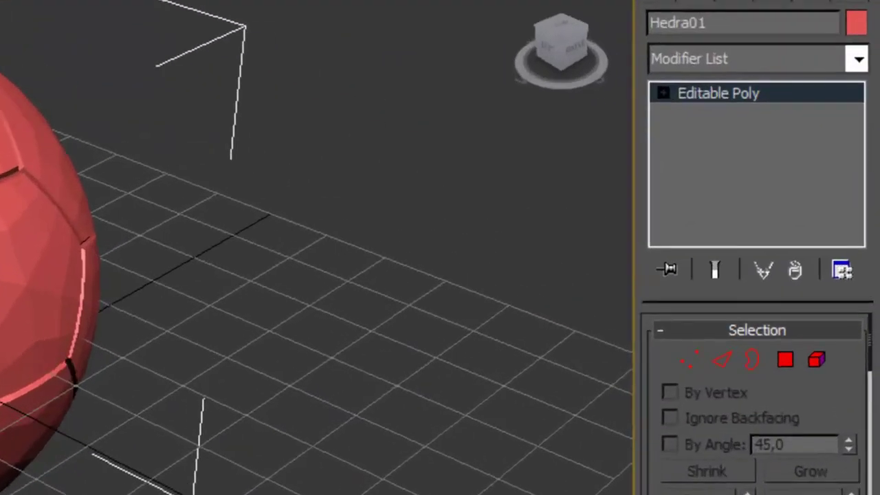
# Add a MeshSmooth modifier and set its subdivision method to Classic.
pyautogui.click(858, 59)
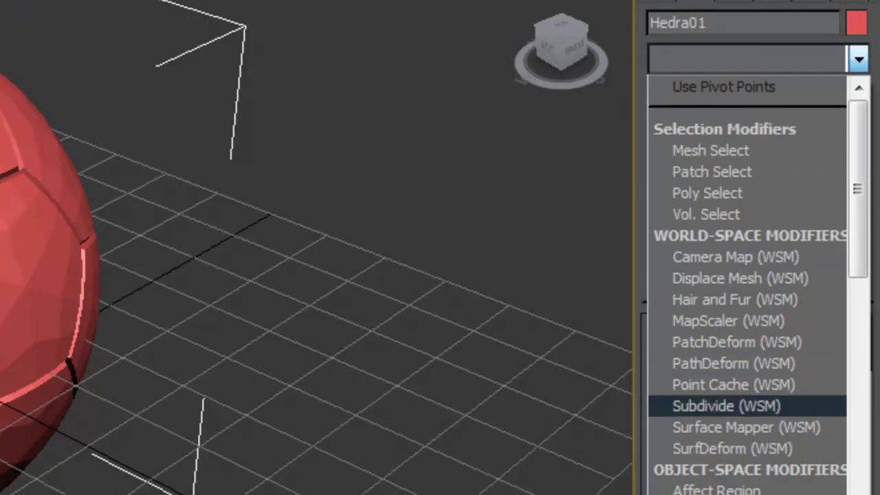
pyautogui.write('m')
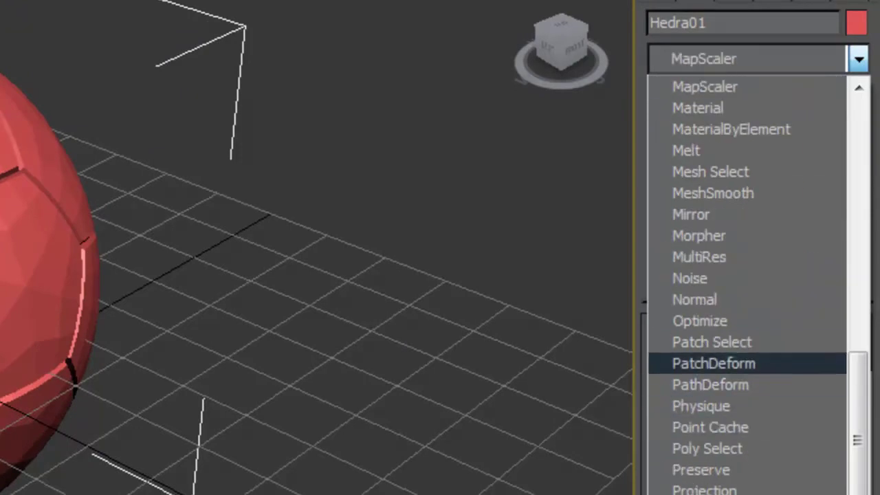
pyautogui.press('Return')
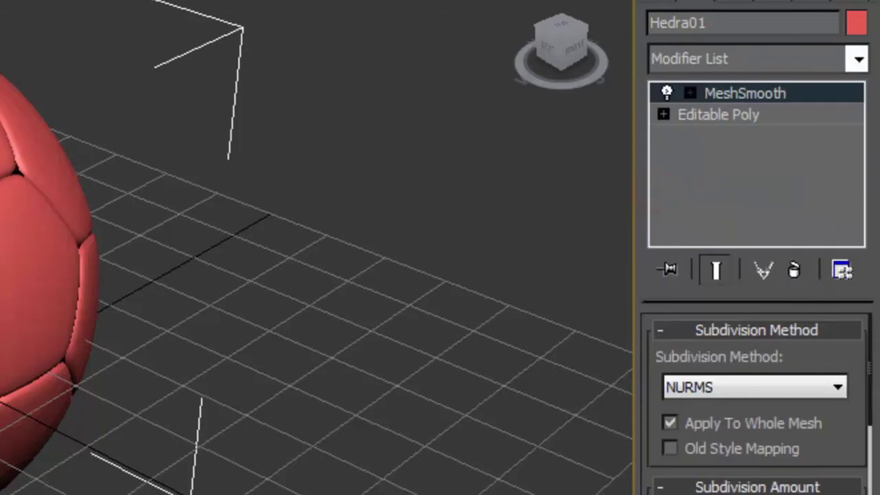
pyautogui.hotkey('alt', 'Down')
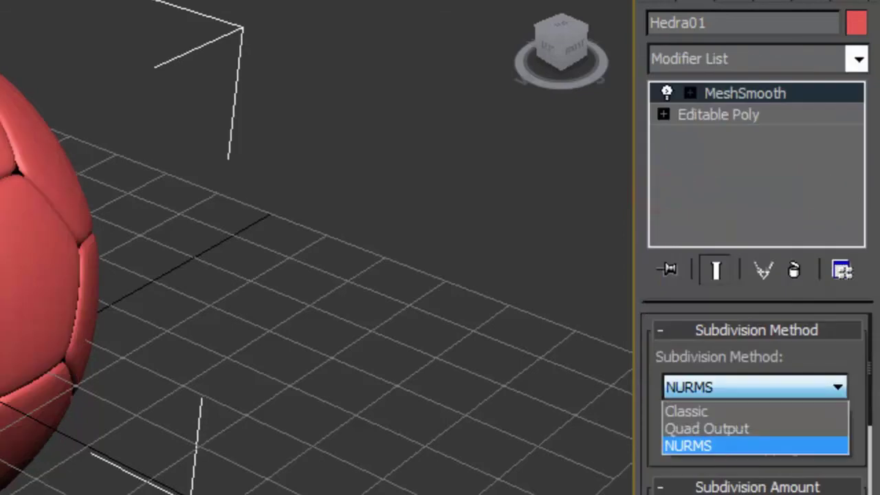
pyautogui.press('Up')
pyautogui.press('Up')
pyautogui.press('Return')
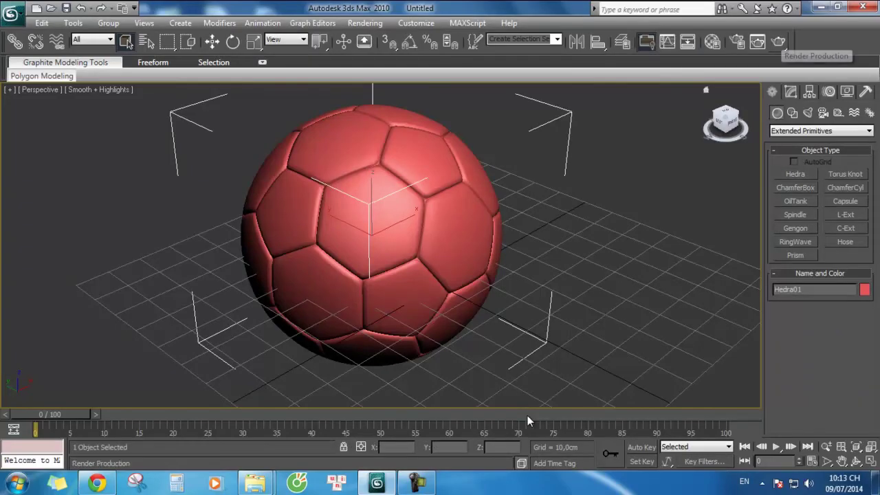
pyautogui.hotkey('shift', 'q')
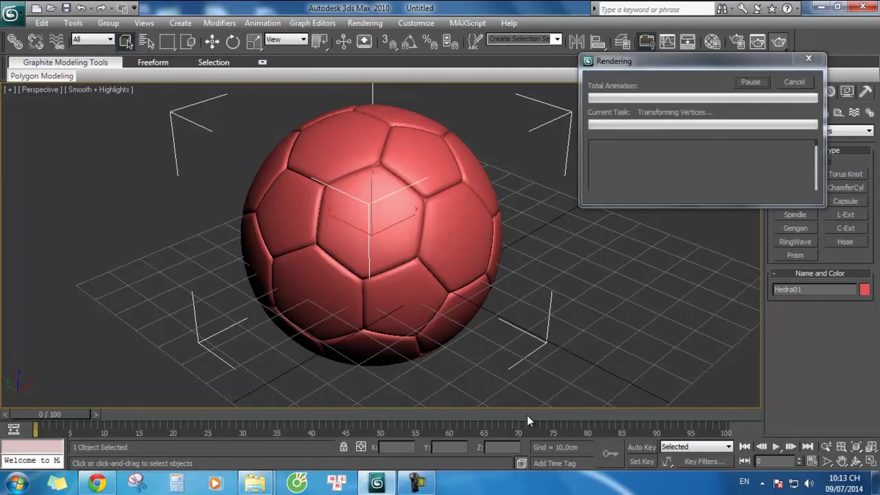
pyautogui.scroll(2, 527, 415)
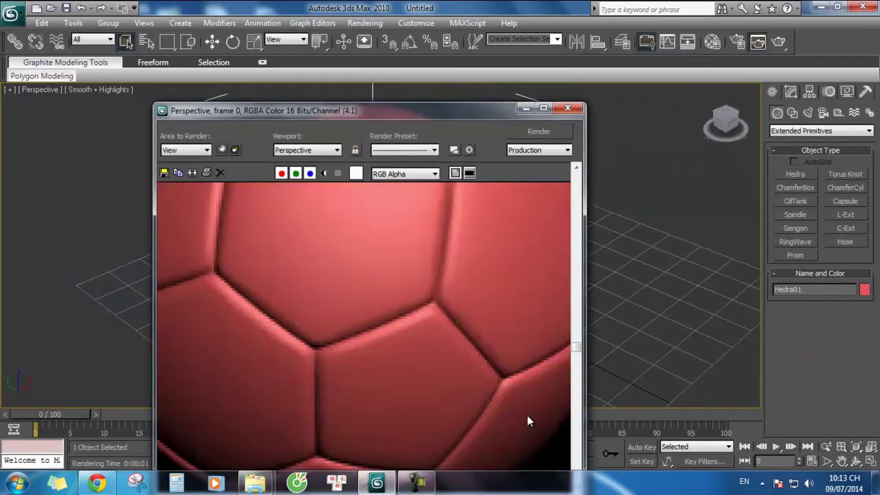
pyautogui.scroll(-2, 527, 421)
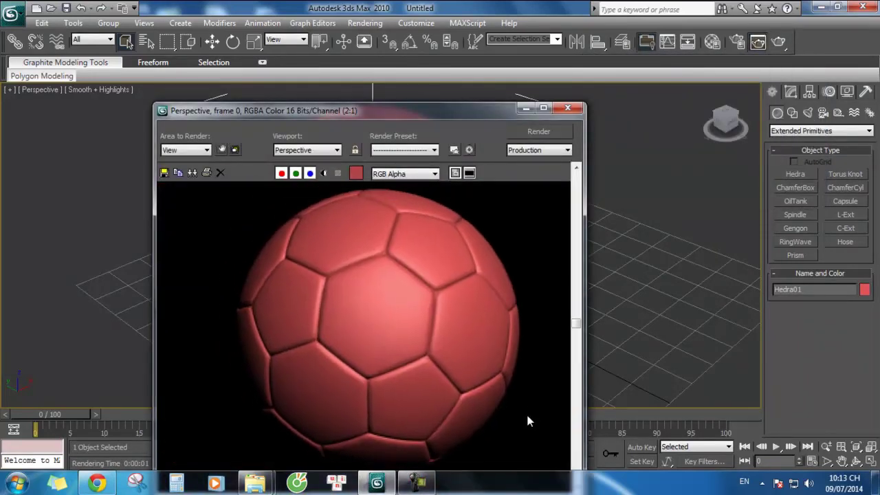
pyautogui.press('Escape')
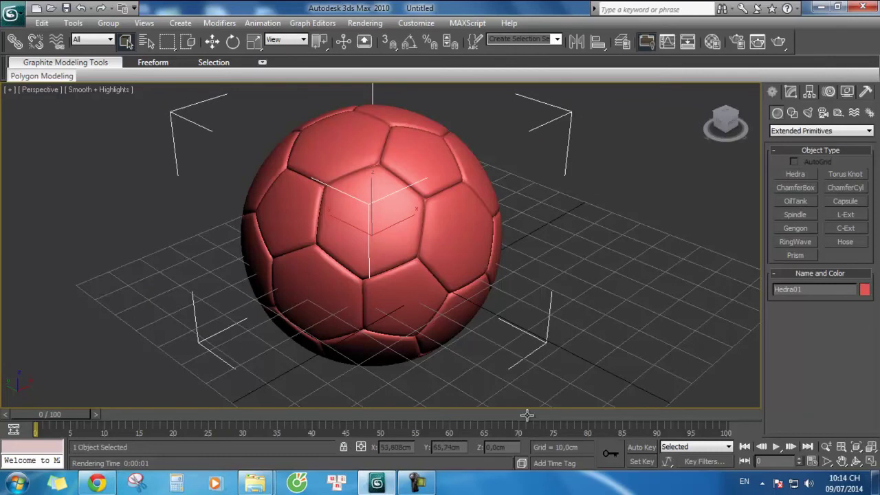
# Convert the ball to an editable poly and change its object colour from red to blue.
pyautogui.rightClick(527, 415)
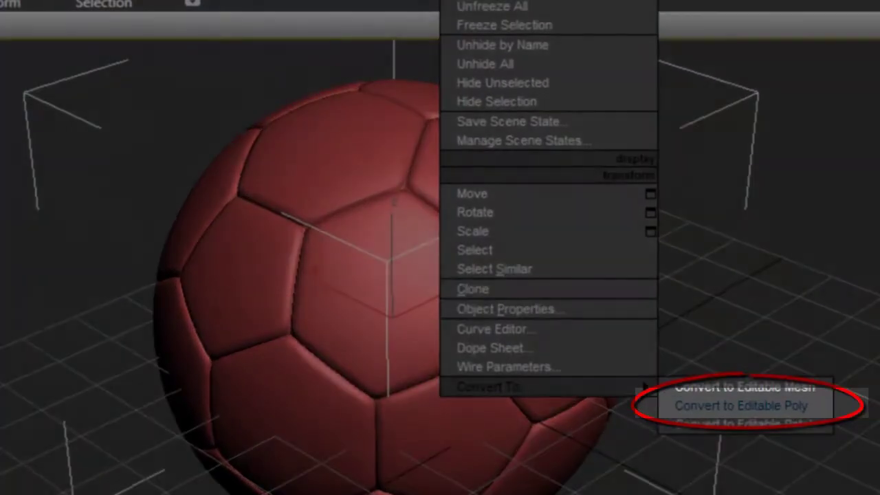
pyautogui.click(740, 406)
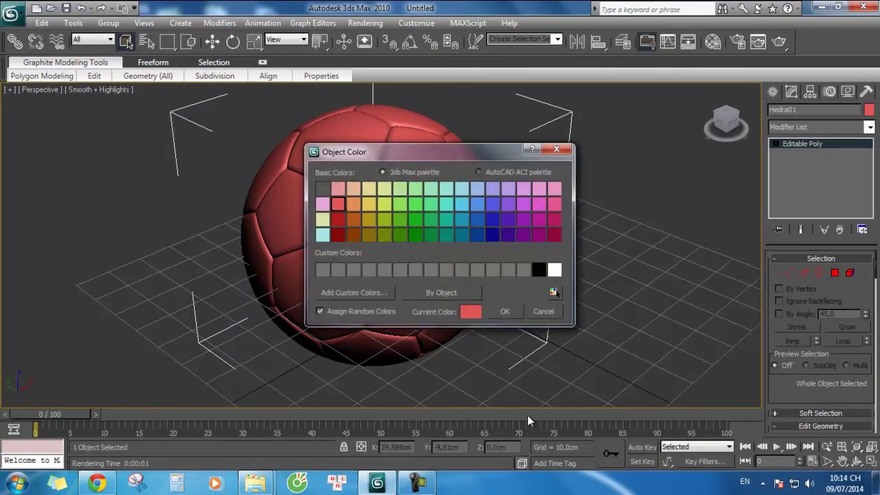
pyautogui.click(523, 235)
pyautogui.click(477, 204)
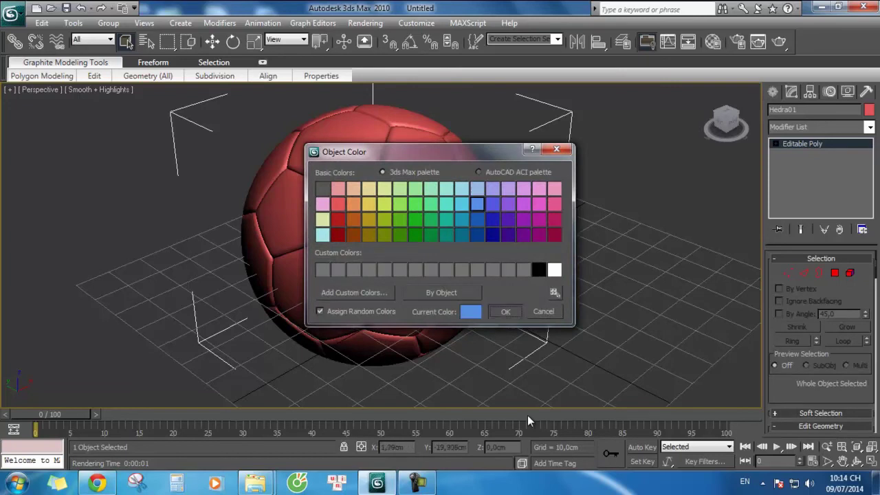
pyautogui.click(504, 311)
pyautogui.moveTo(527, 415); pyautogui.dragTo(527, 415, button='middle')
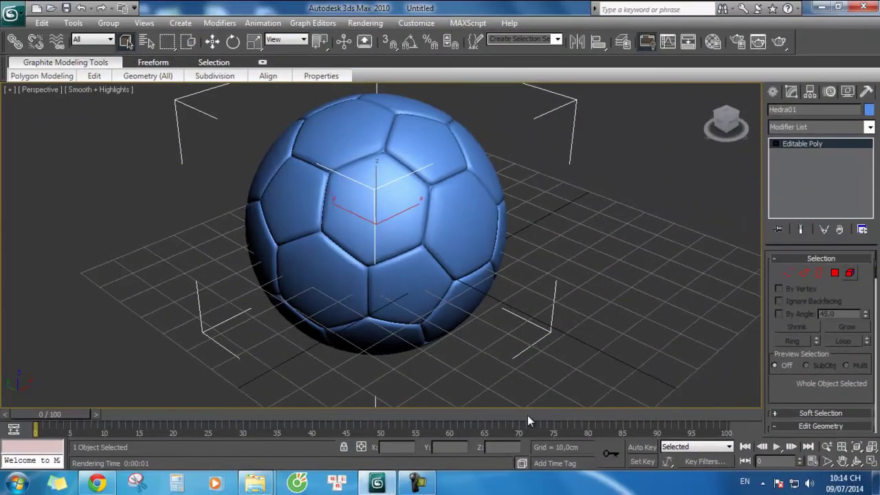
# Switch to Element sub-object mode and orbit the ball to begin selecting pentagon panels.
pyautogui.press('5')
pyautogui.hotkey('ctrl', 'a')
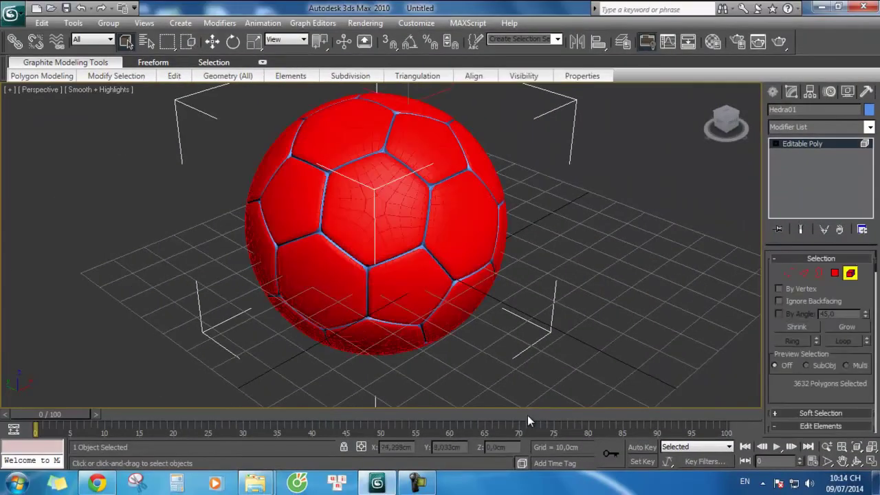
pyautogui.hotkey('ctrl', 'd')
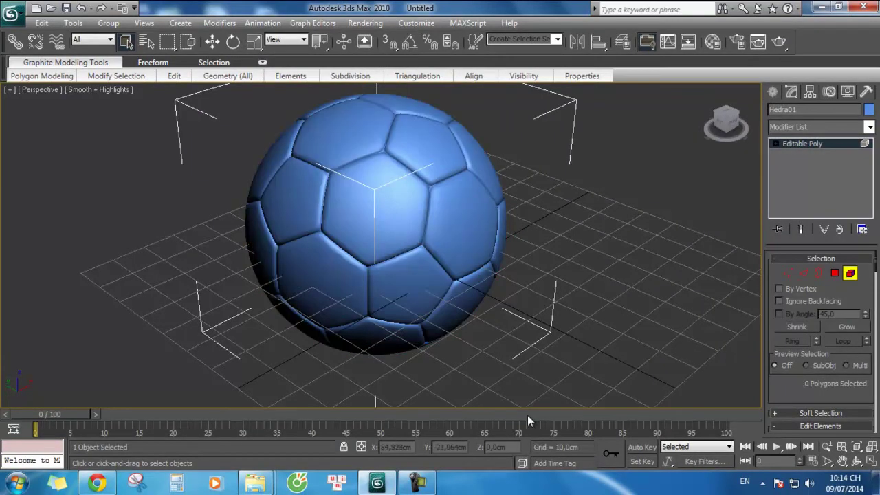
pyautogui.press('z')
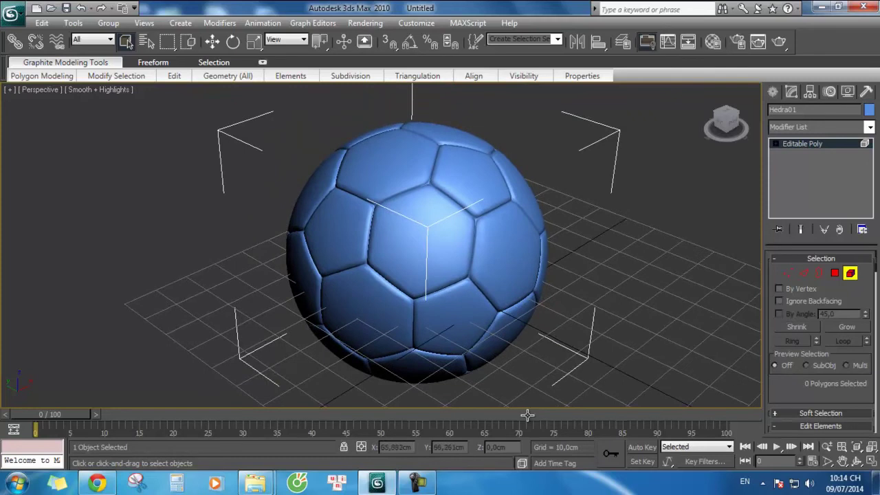
pyautogui.press('z')
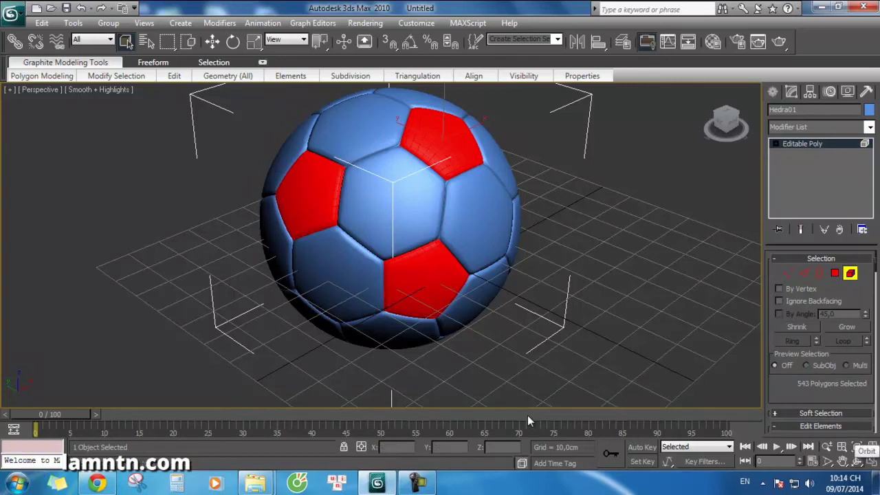
pyautogui.hotkey('ctrl', 'r')
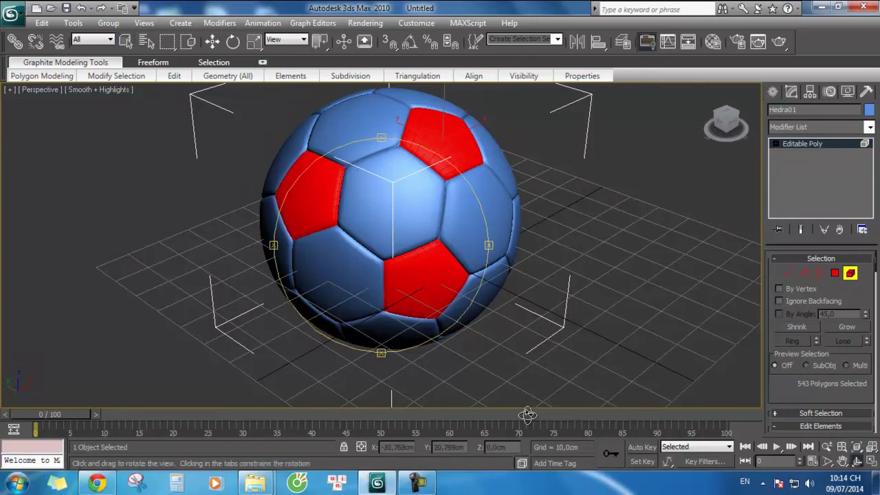
pyautogui.moveTo(527, 413); pyautogui.dragTo(527, 413)
pyautogui.press('Escape')
# Add the remaining pentagon panels to the selection and open the Material Editor.
pyautogui.hotkey('ctrl', 'r')
pyautogui.scroll(5, 527, 413)
pyautogui.scroll(2, 527, 414)
pyautogui.press('q')
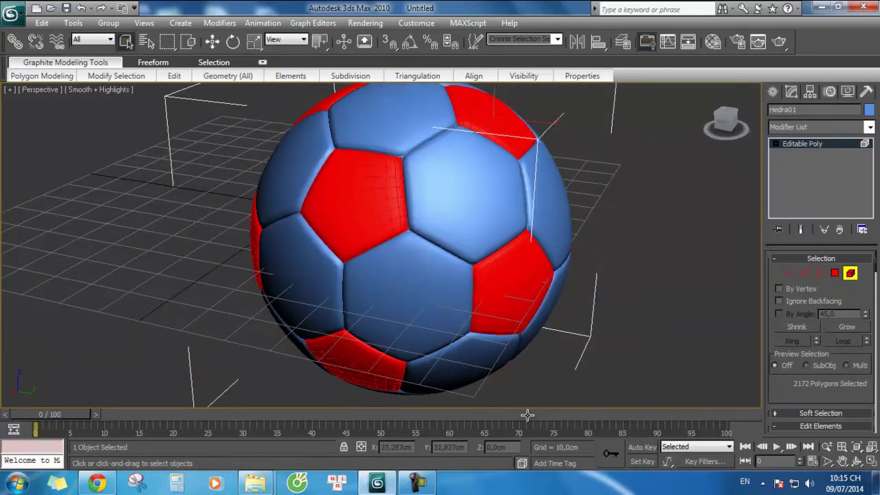
pyautogui.hotkey('shift', 'z')
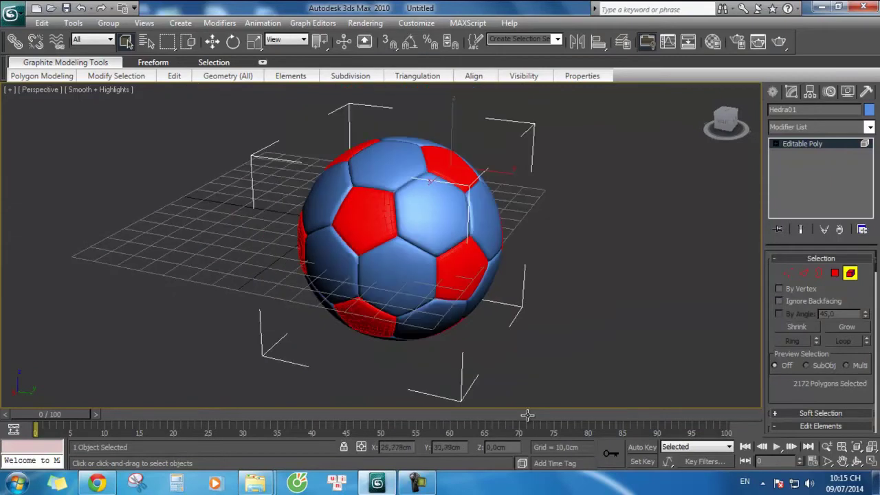
pyautogui.press('m')
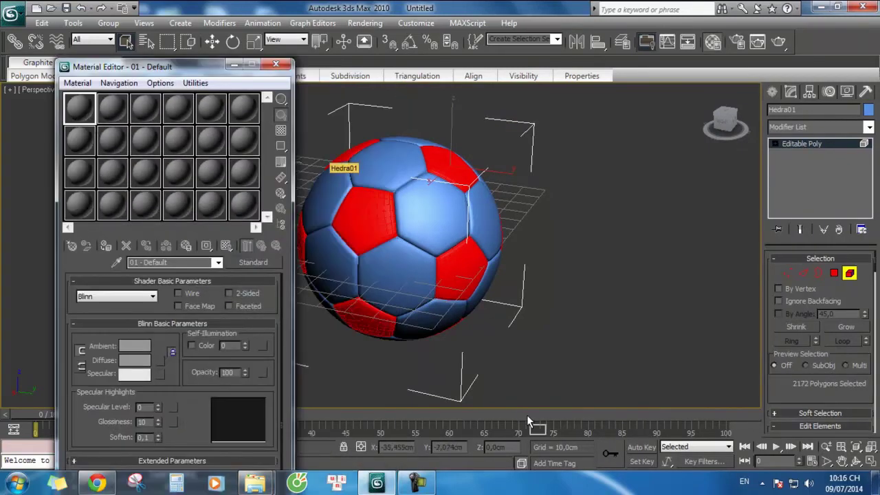
# Assign material slot 01 to the selected pentagons and set its Diffuse colour to black.
pyautogui.press('a')
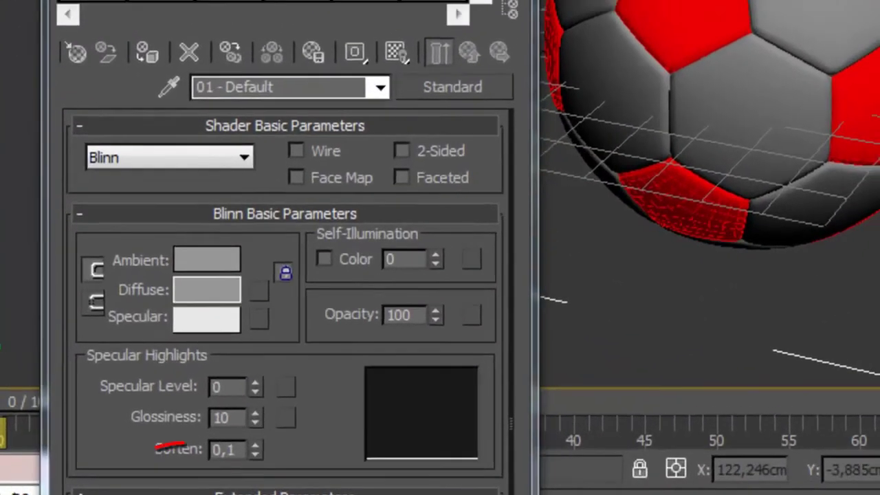
pyautogui.click(208, 279)
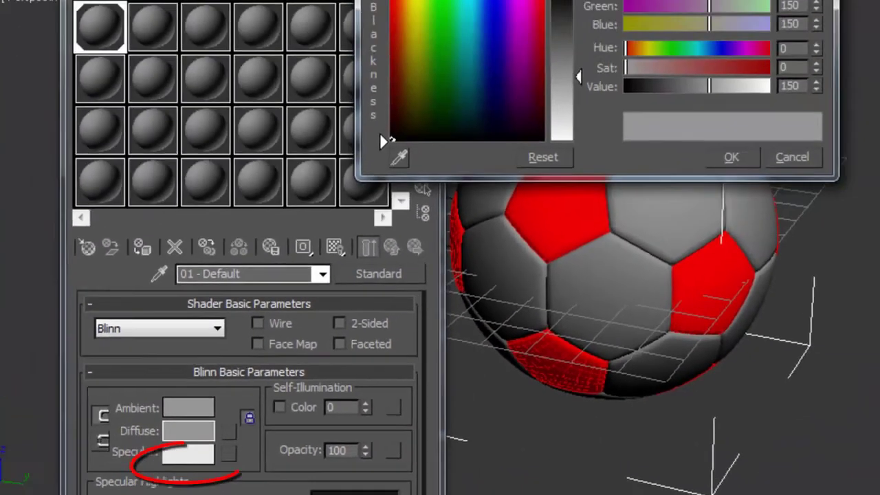
pyautogui.click(371, 192)
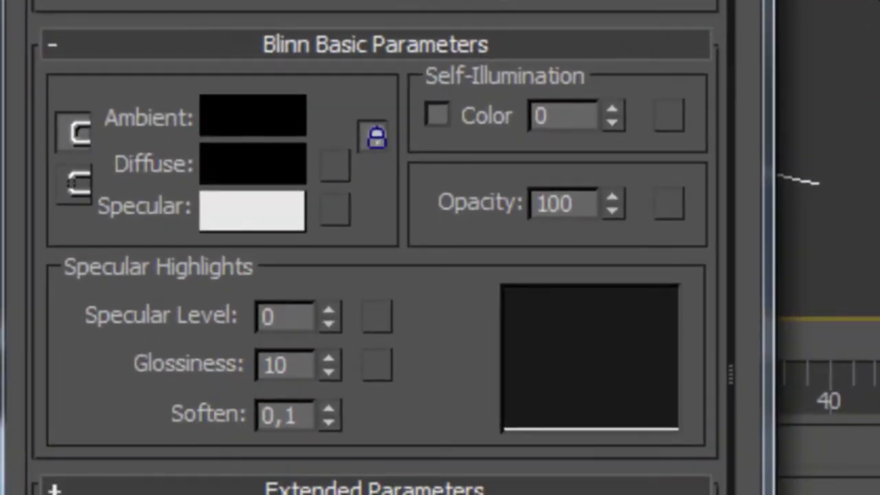
# Set the black material's Specular Level to 50 and Glossiness to 25.
pyautogui.click(274, 316)
pyautogui.doubleClick(268, 316)
pyautogui.write('50')
pyautogui.press('Return')
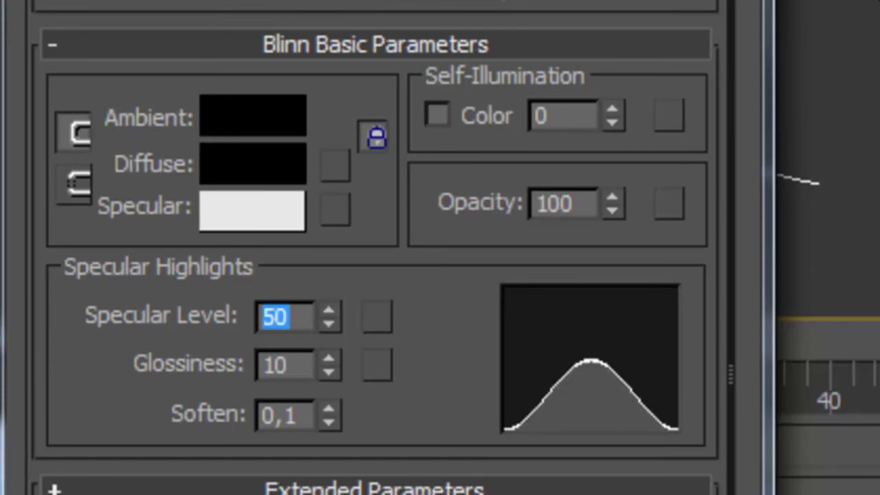
pyautogui.click(275, 364)
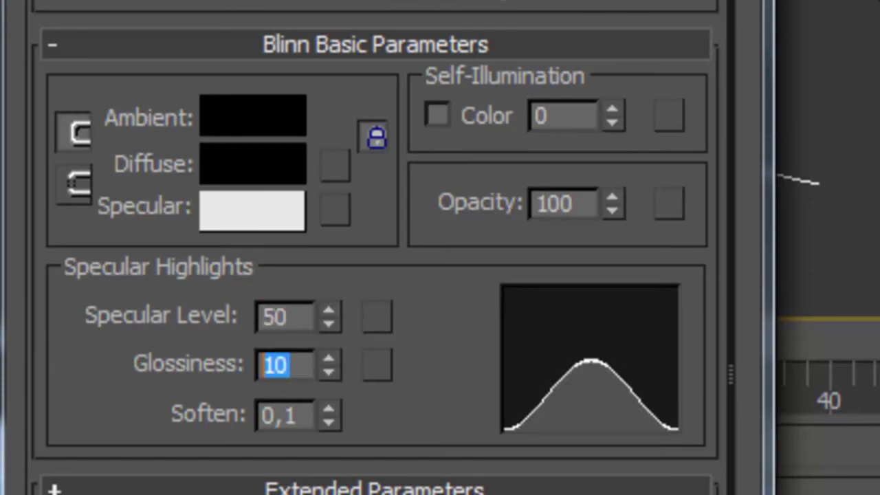
pyautogui.write('25')
pyautogui.press('Return')
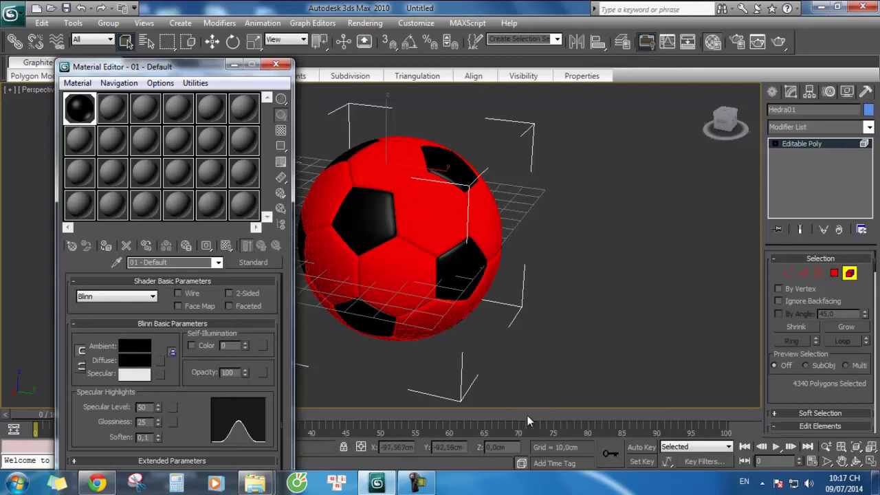
# Select material slot 02 and brighten its Diffuse colour to near white.
pyautogui.press('Right')
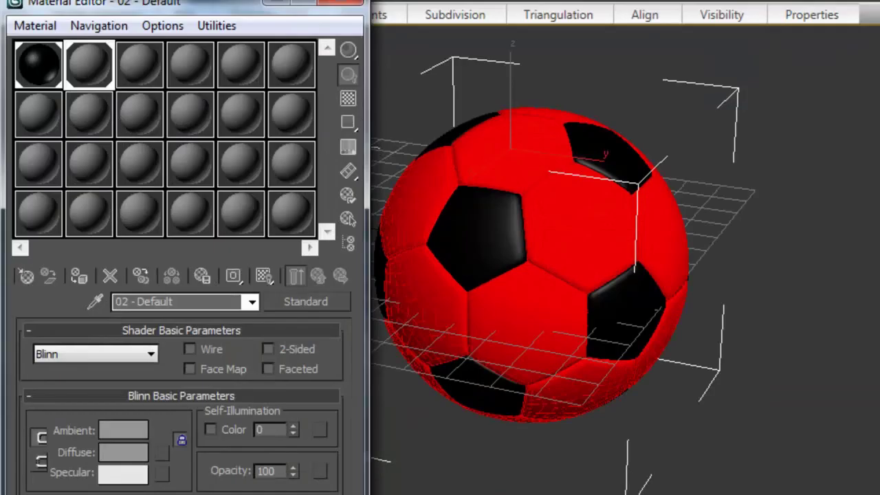
pyautogui.click(122, 452)
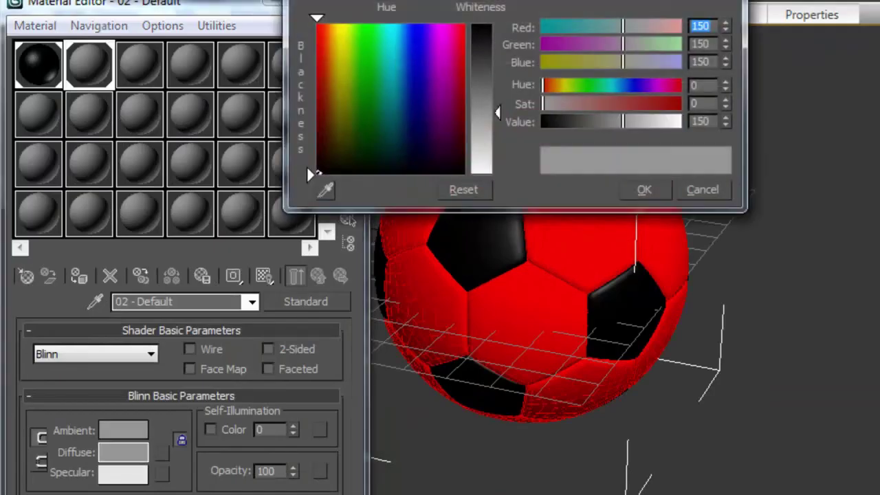
pyautogui.moveTo(623, 122); pyautogui.dragTo(670, 121)
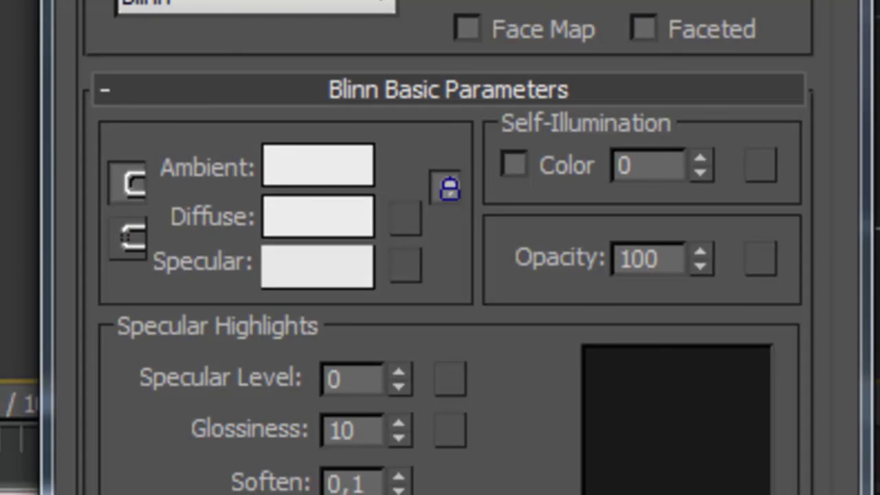
# Give the white material Specular Level 50 and Glossiness 25, then close the Material Editor.
pyautogui.click(351, 379)
pyautogui.write('50')
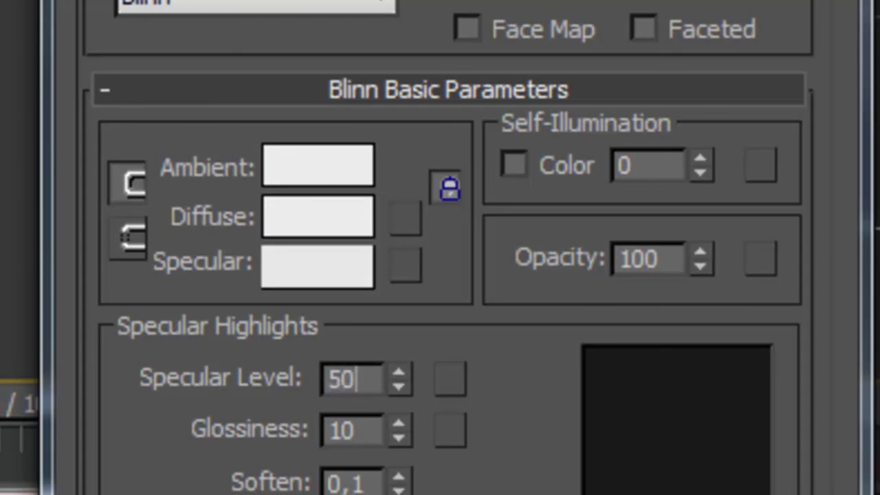
pyautogui.press('Tab')
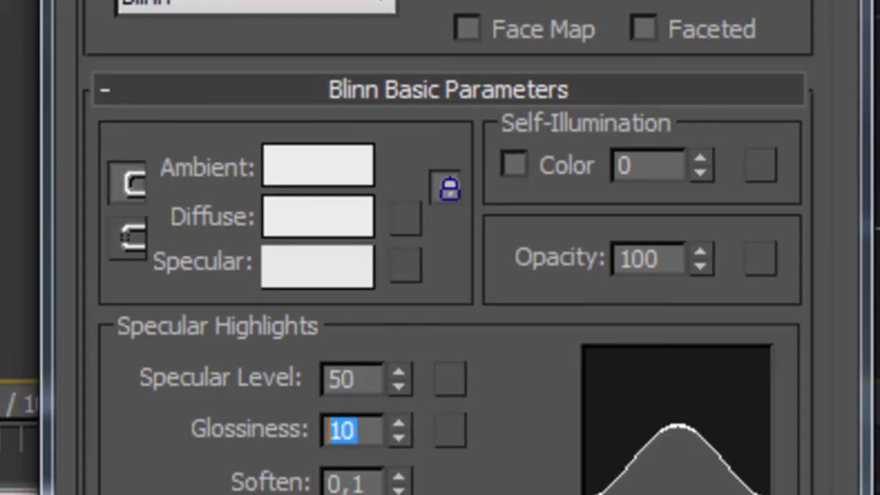
pyautogui.write('25')
pyautogui.press('Return')
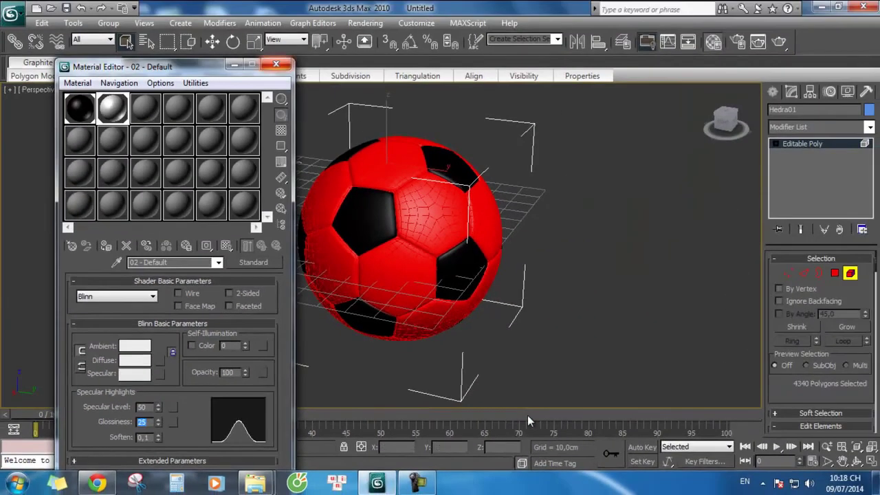
pyautogui.press('m')
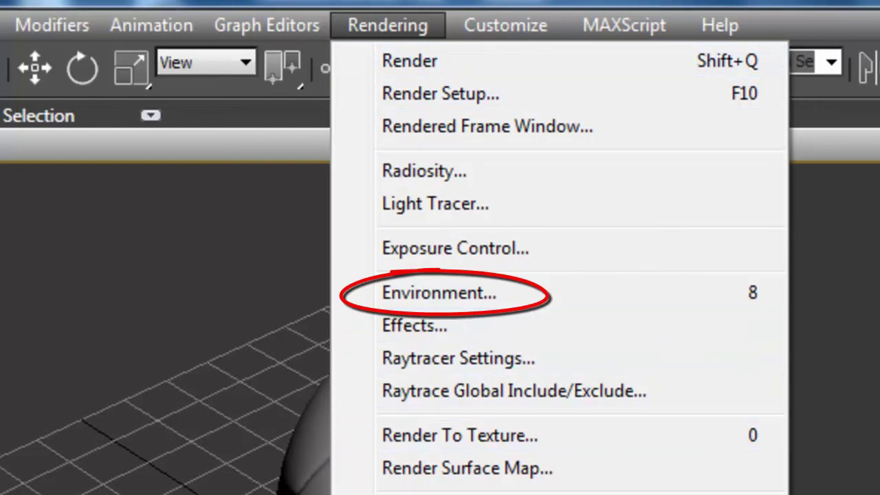
# Set the environment Background Color to a mid grey with Whiteness 161.
pyautogui.click(438, 293)
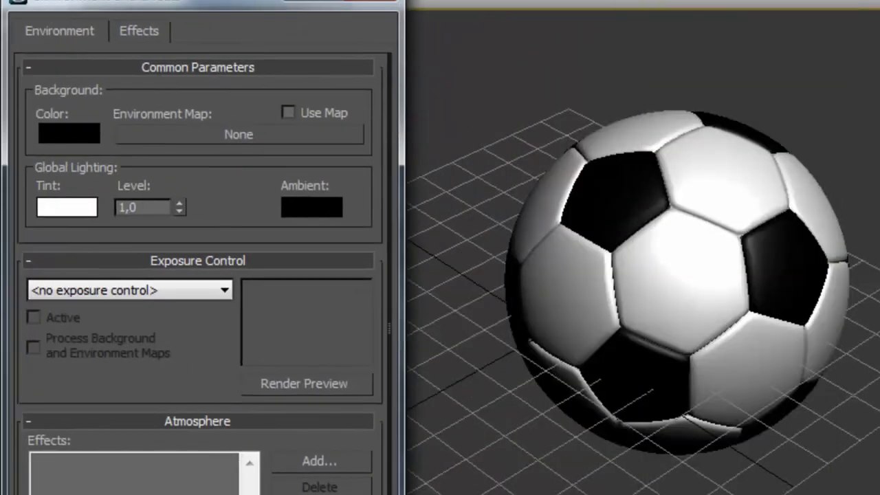
pyautogui.click(68, 132)
pyautogui.moveTo(612, 8); pyautogui.dragTo(613, 117)
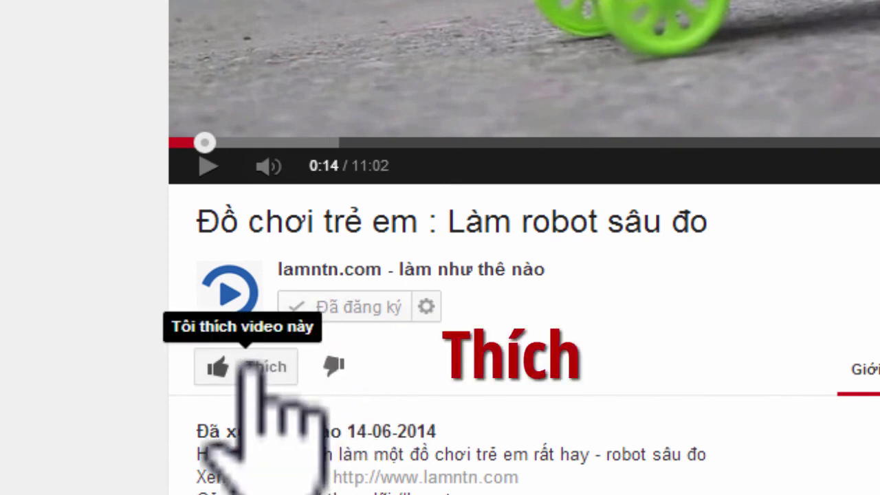
# Like the robot toy video and scroll down to its sharing links.
pyautogui.click(250, 368)
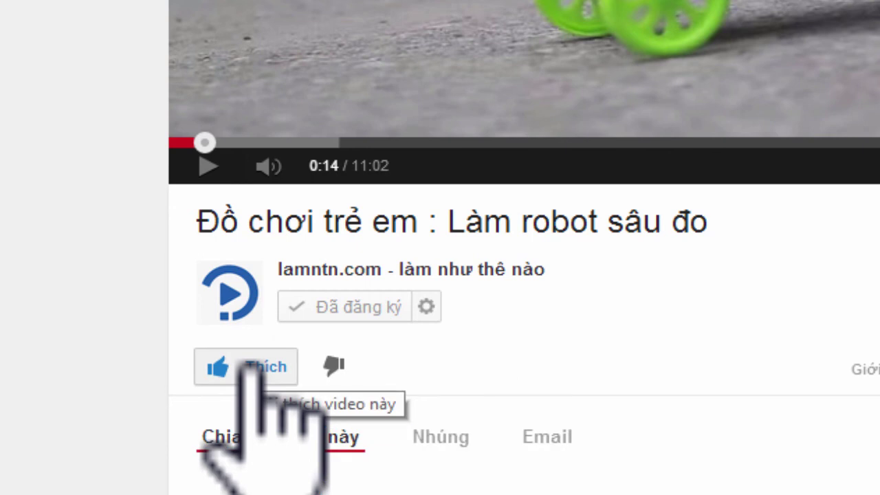
pyautogui.scroll(-5, 481, 316)
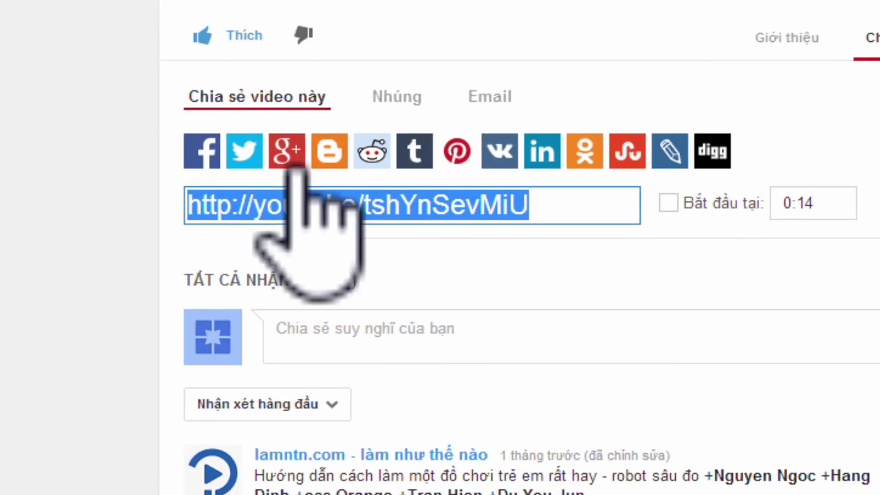